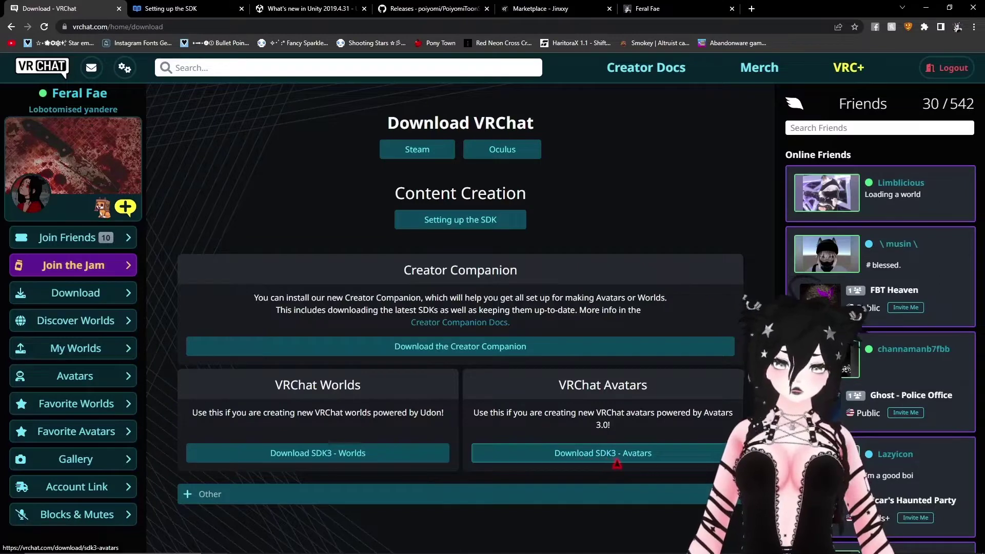
- Go from the SDK setup guide to the docs page listing supported Unity version 2019.4.31f1
click(455, 222)
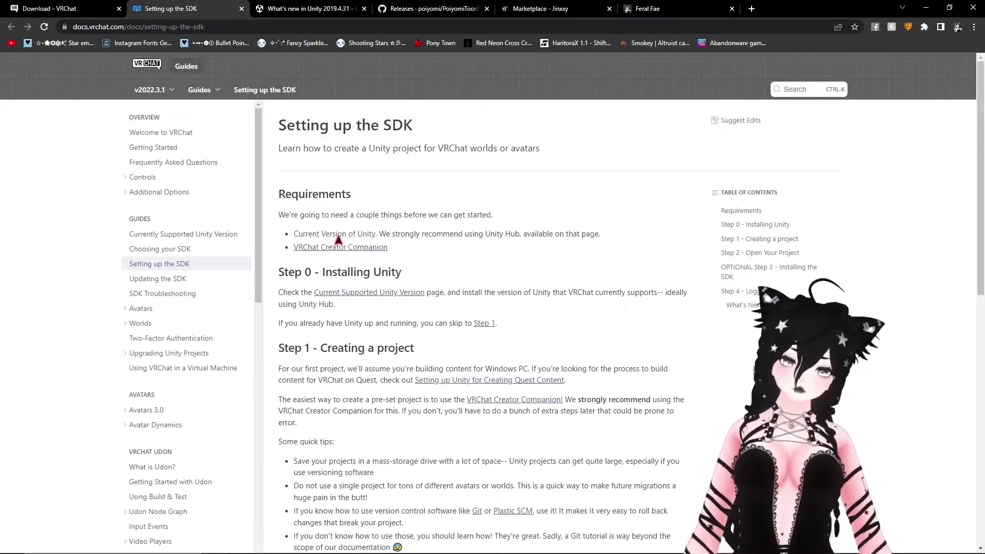
click(316, 239)
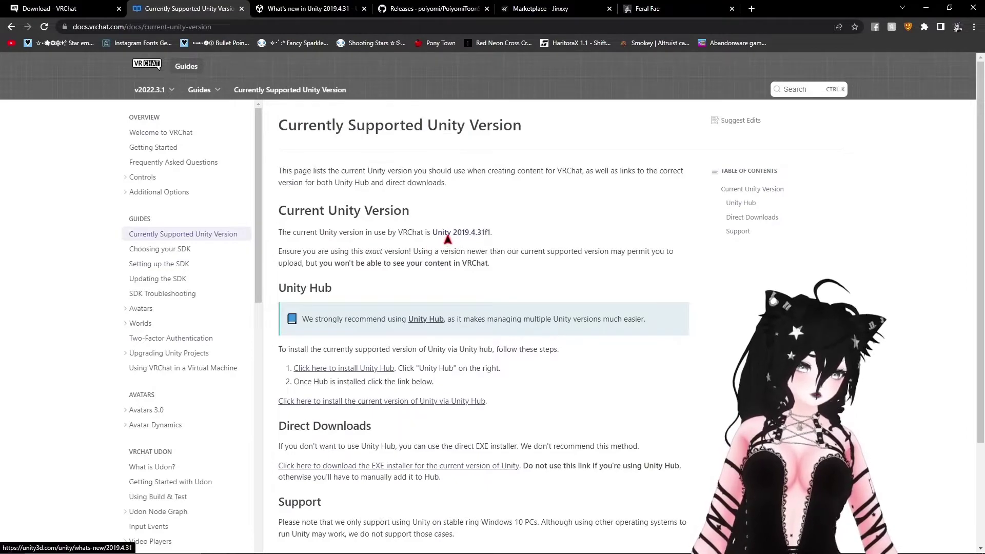
- On the Unity 2019.4.31 release page, highlight the version number and the Additional downloads paragraph
click(278, 4)
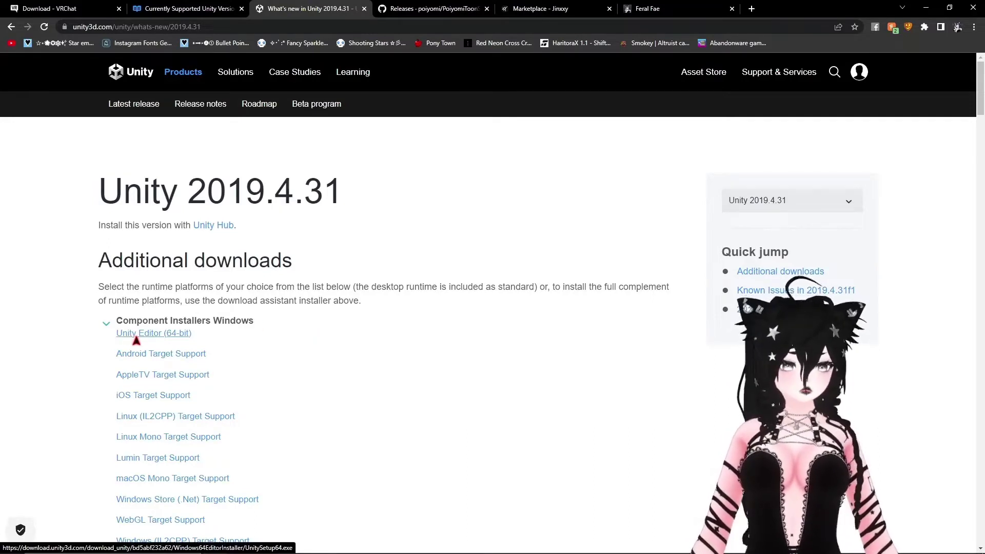
drag(188, 197, 334, 209)
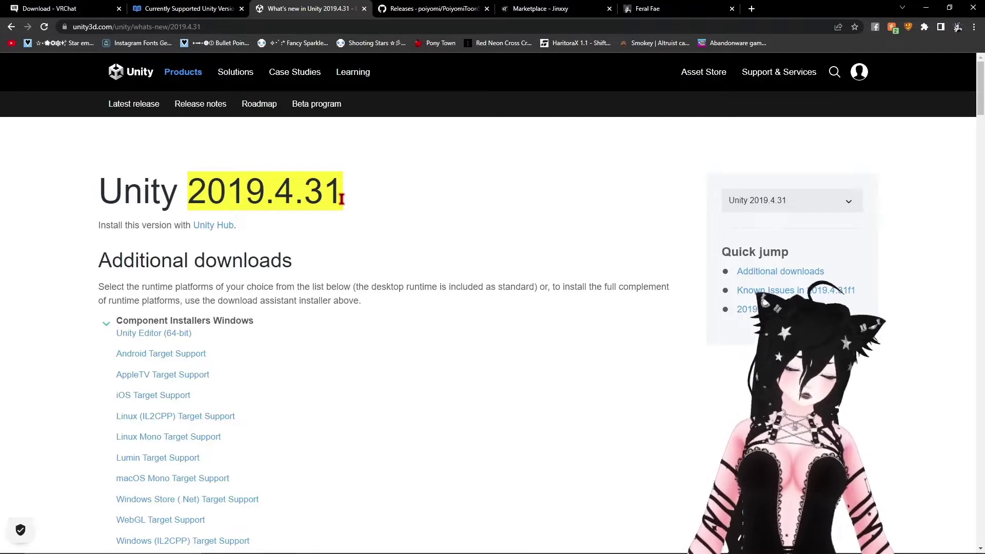
click(350, 188)
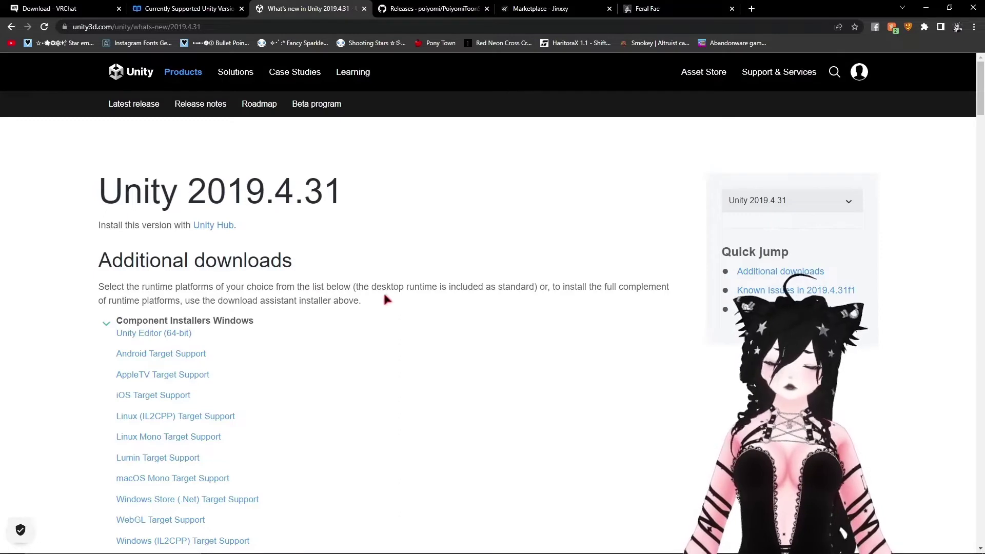
mouse_move(372, 302)
mouse_down()
mouse_move(99, 281)
mouse_move(102, 261)
mouse_move(370, 297)
mouse_up()
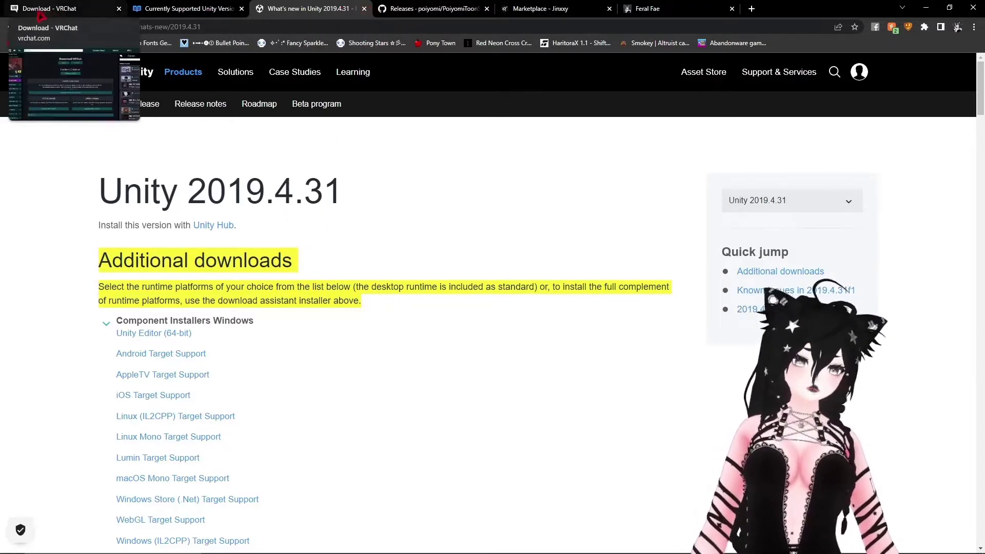
- Review the Poiyomi Toon Shader 8.0.426 release assets, then move to the Jinxxy marketplace
click(424, 8)
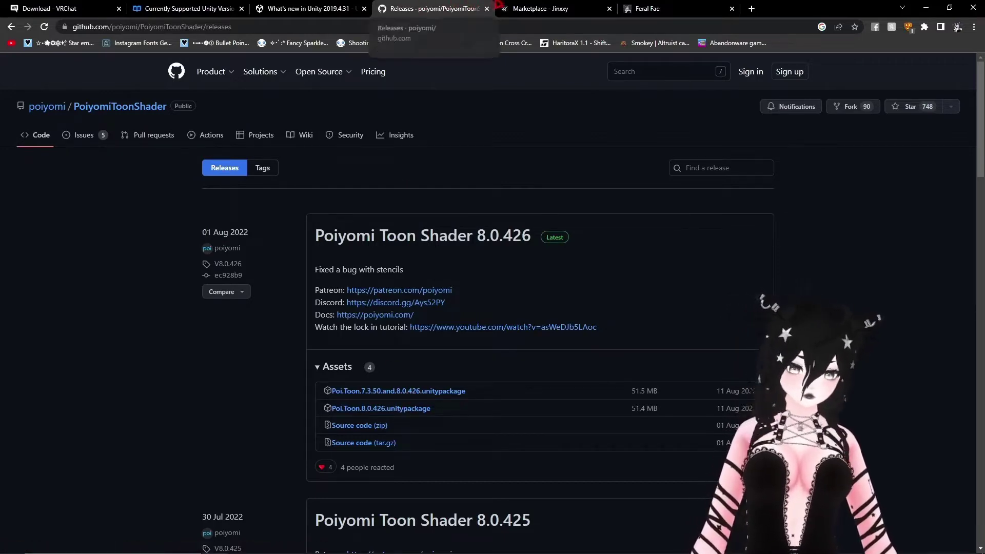
key(ctrl+Tab)
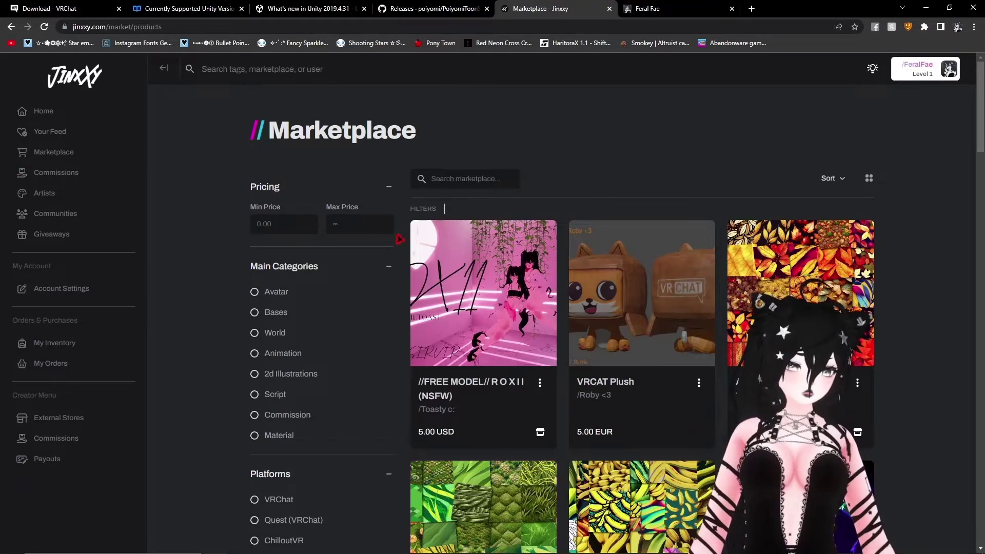
scroll(800, 256, down, 20)
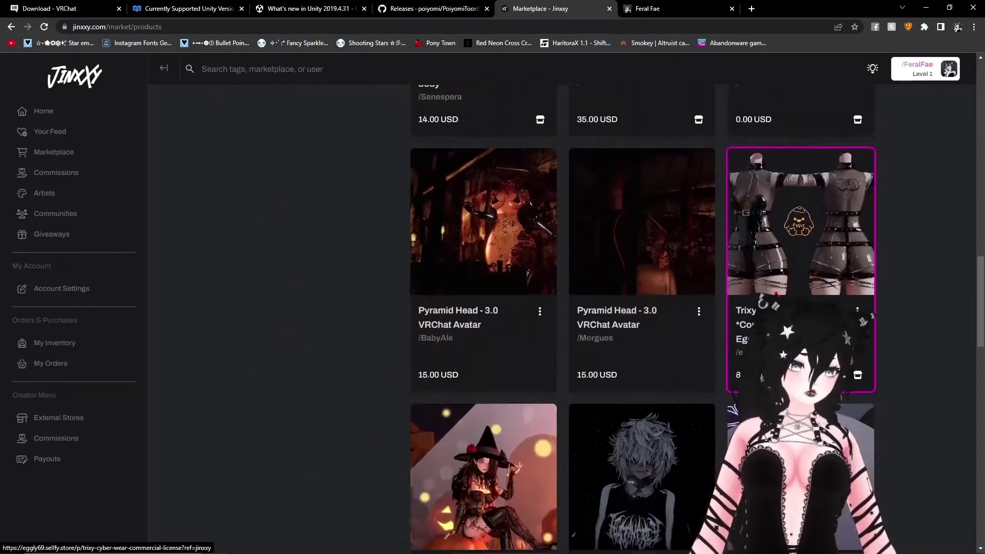
scroll(800, 257, down, 20)
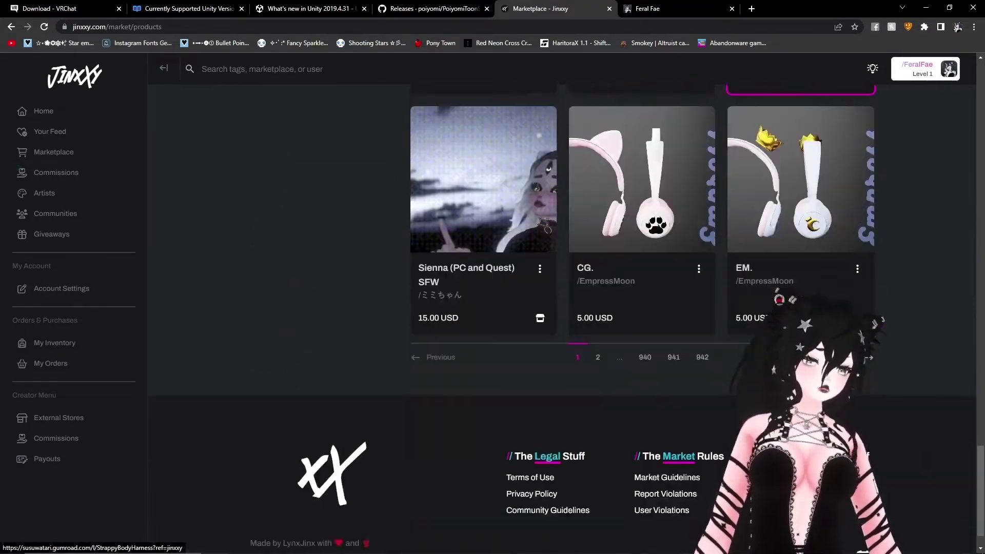
scroll(800, 257, up, 20)
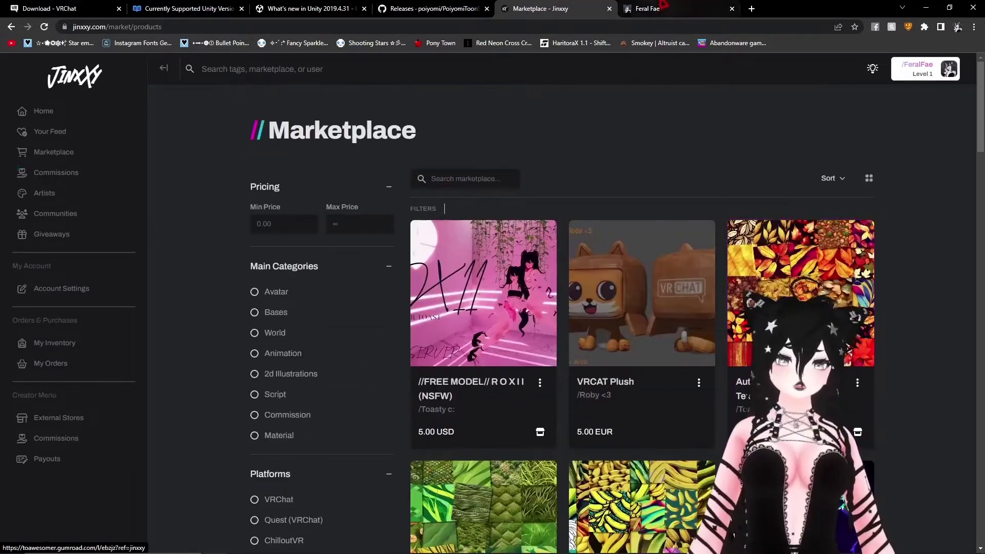
click(662, 5)
scroll(526, 367, down, 5)
scroll(526, 367, down, 5)
scroll(527, 366, up, 10)
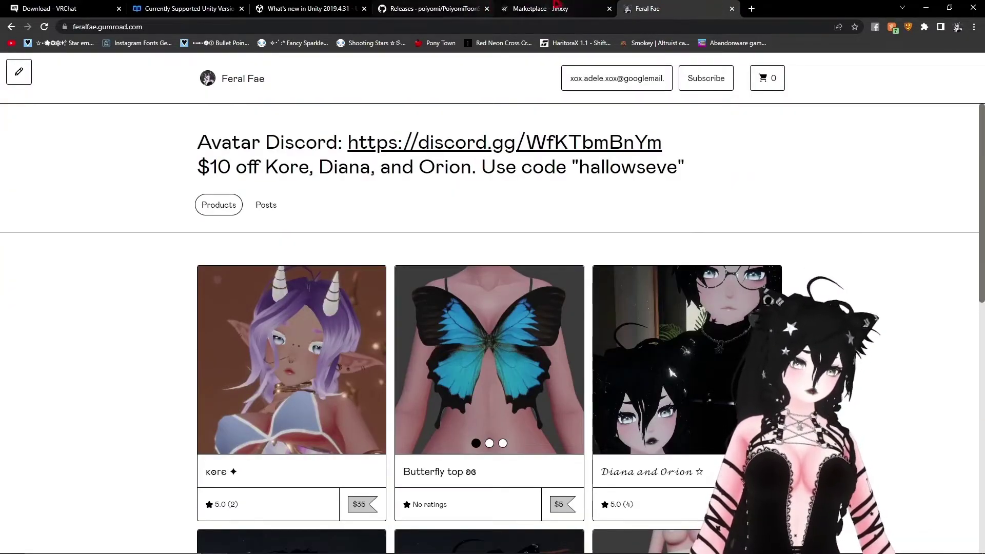
click(550, 5)
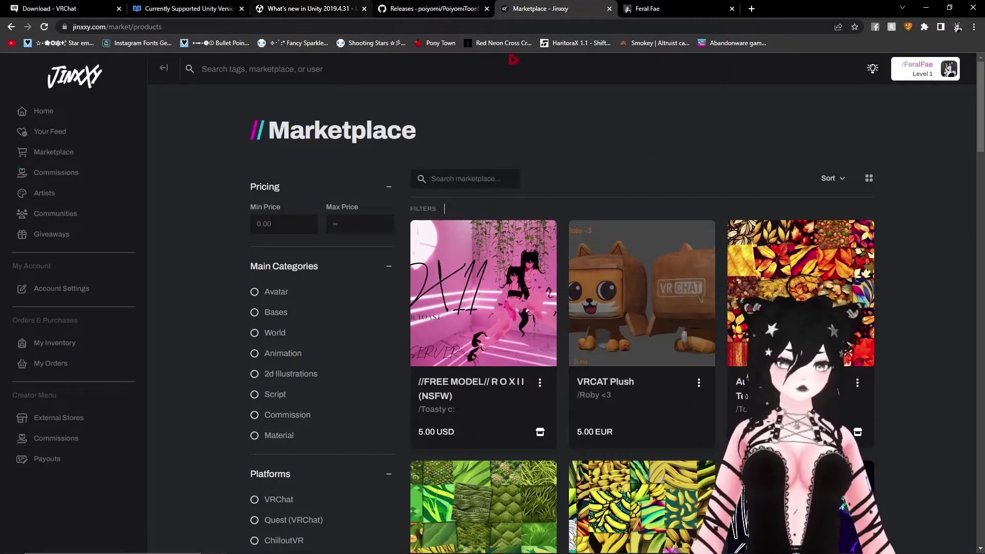
- In Unity Hub, preview the new-project dialog with a throwaway name, cancel it, and minimise Hub
click(390, 544)
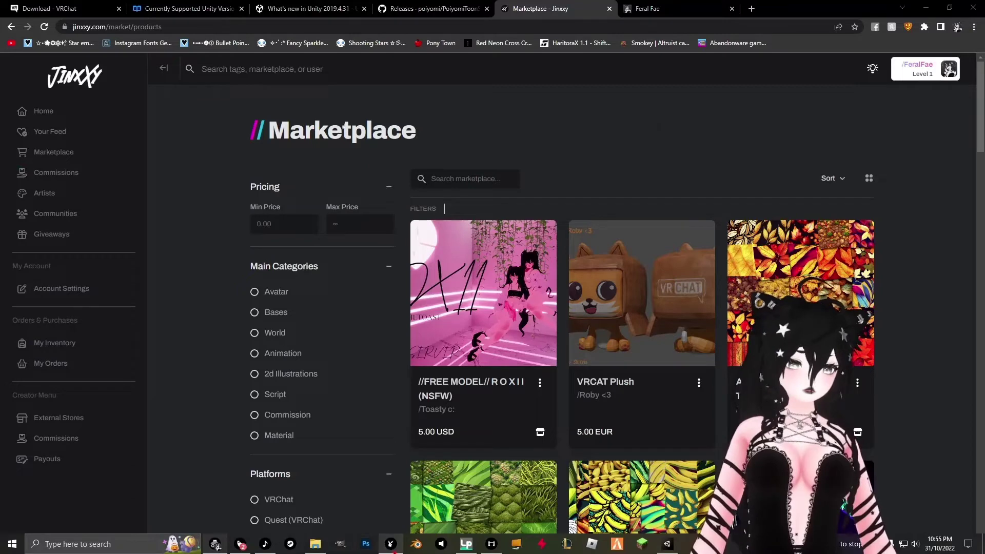
drag(439, 125, 540, 88)
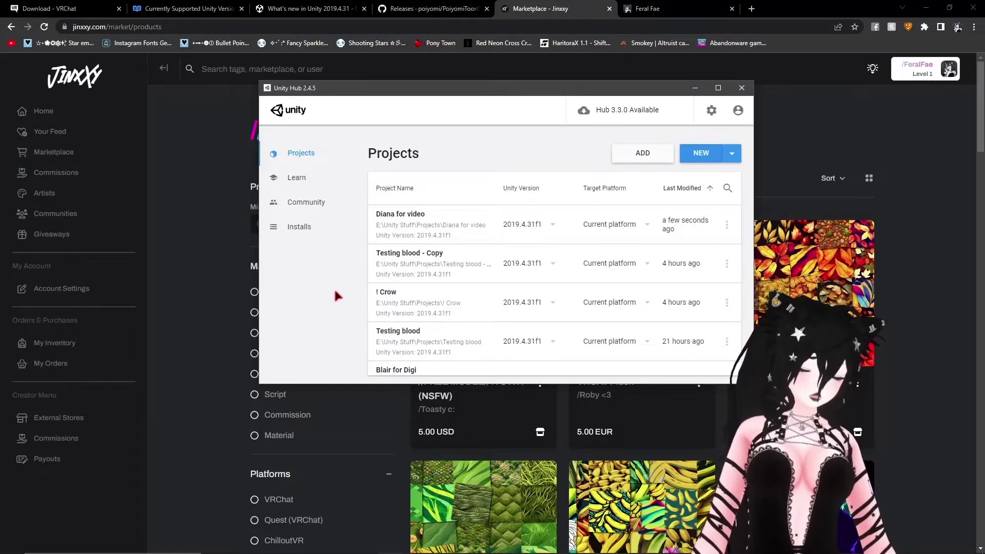
click(701, 154)
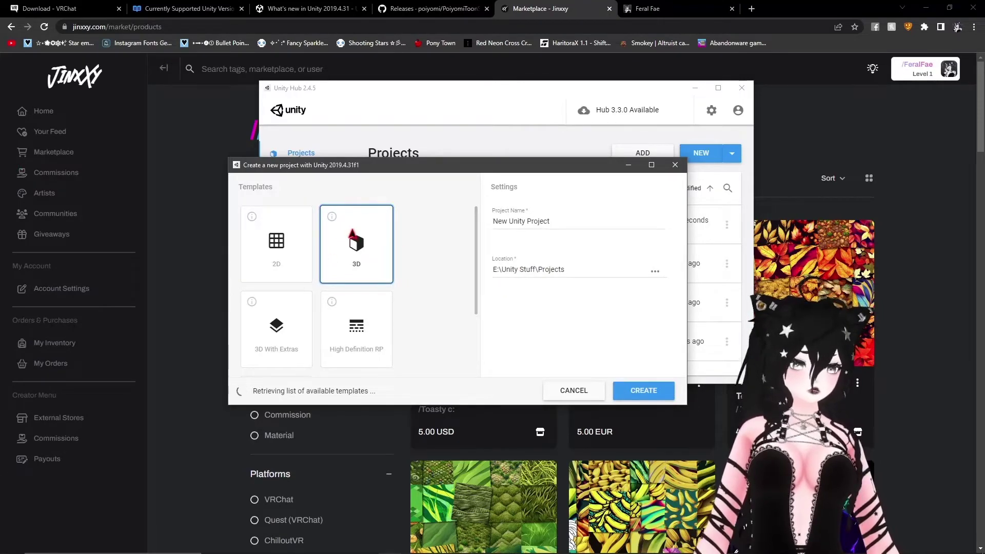
click(555, 223)
drag(555, 224, 480, 223)
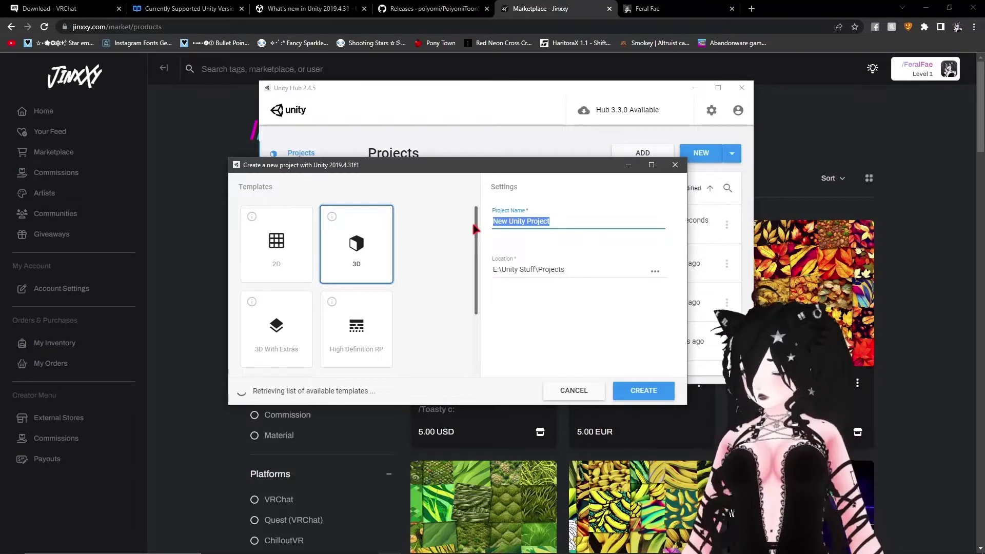
text(blah blah blah)
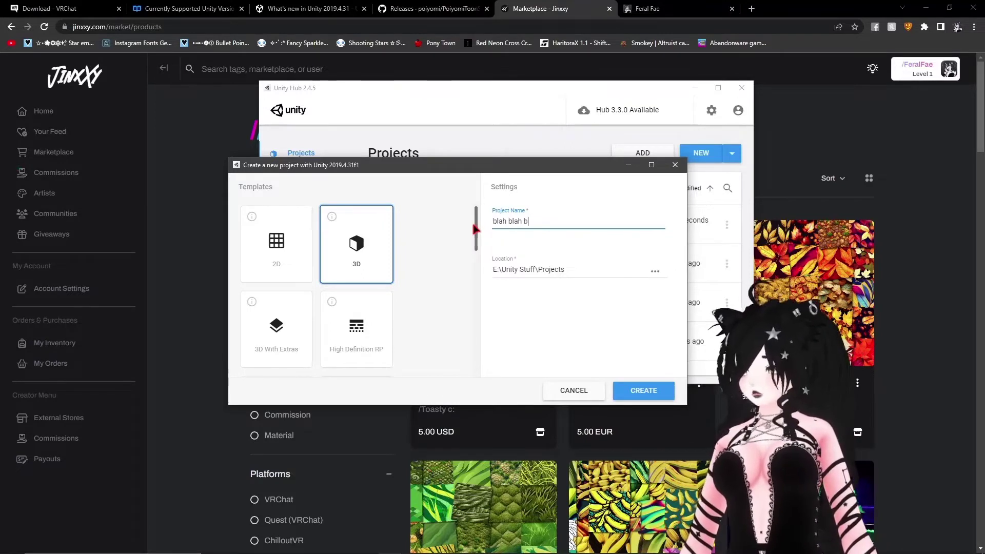
click(674, 166)
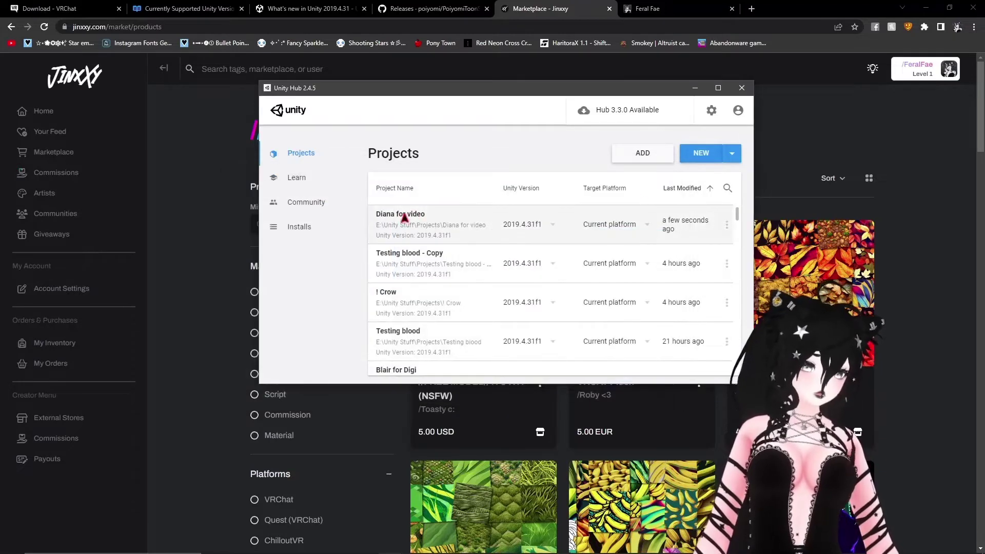
click(695, 90)
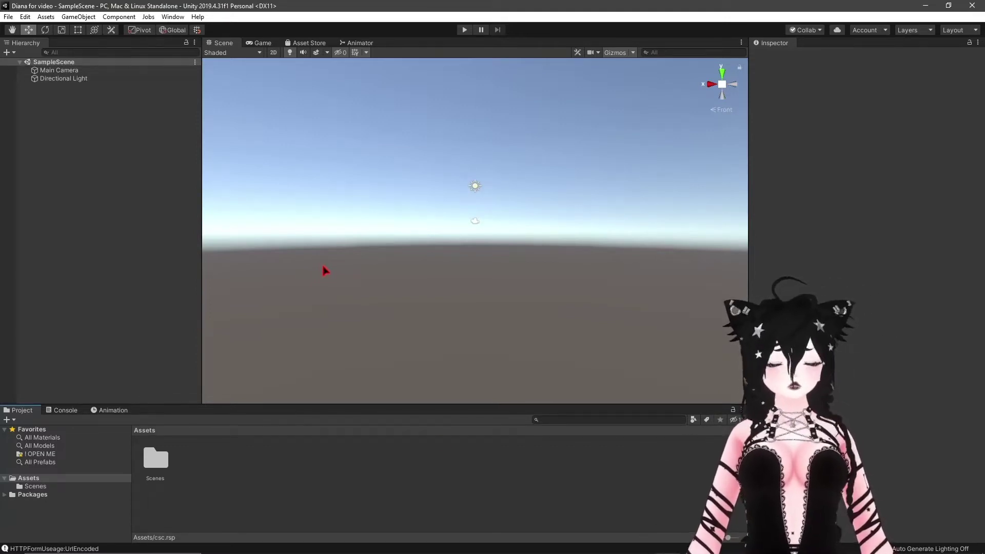
- Import the VRCSDK3-AVATAR unitypackage from the Unity tutorial folder with all its files
mouse_move(323, 549)
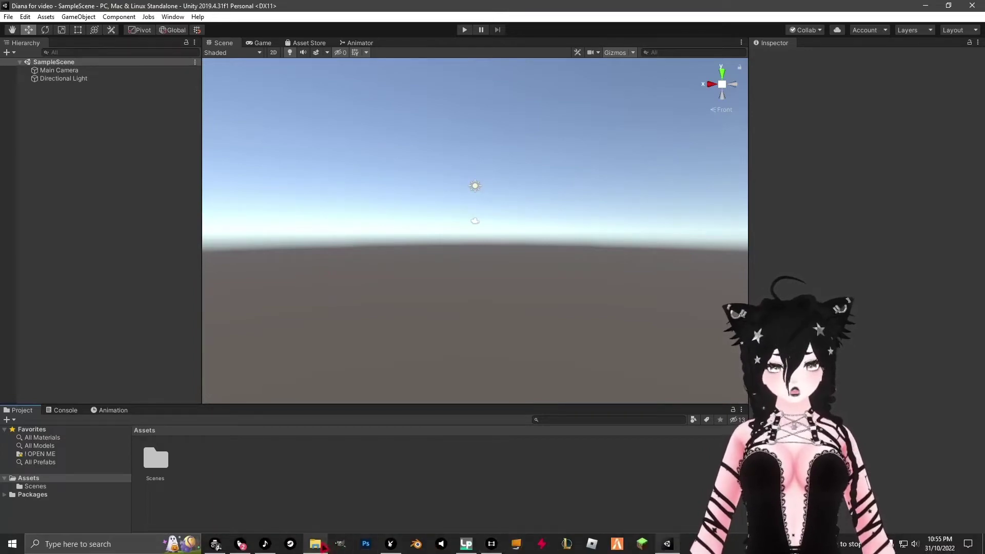
click(321, 545)
drag(496, 160, 590, 78)
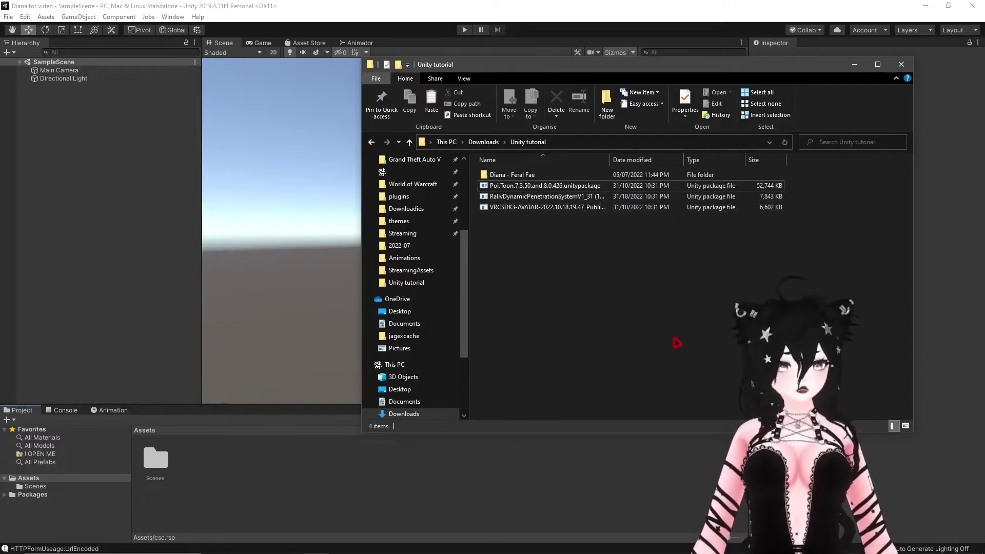
double_click(517, 207)
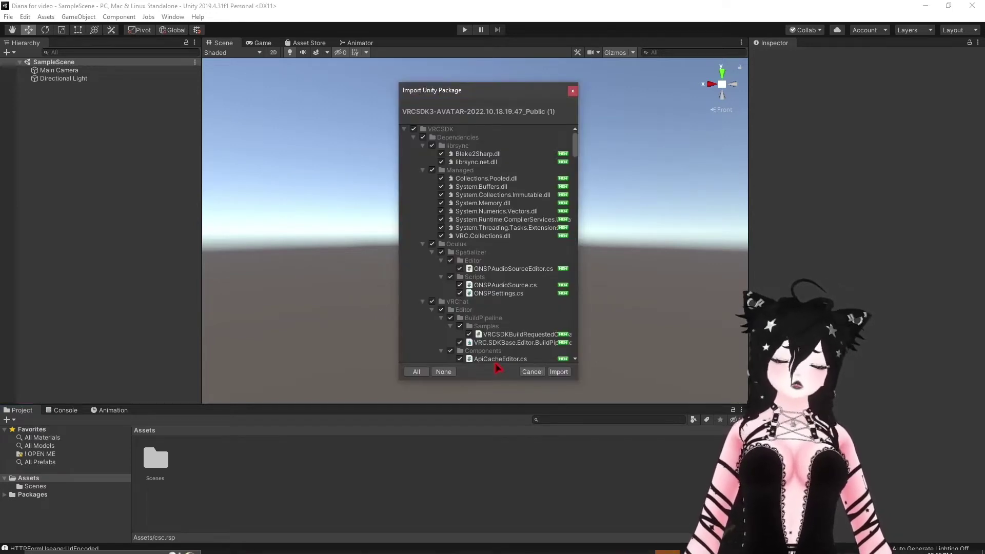
click(559, 371)
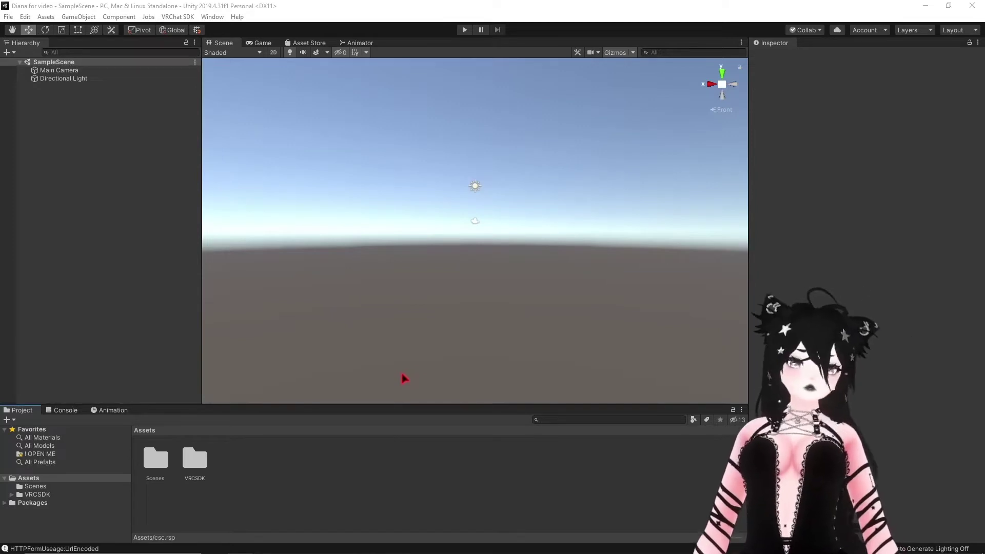
- Open the VRChat SDK control panel to confirm the account is logged in
click(471, 473)
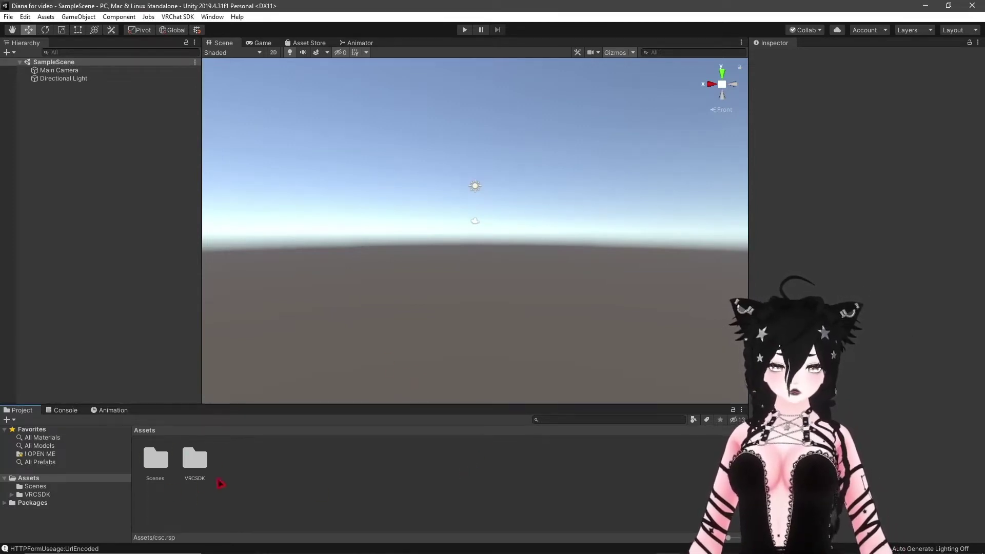
click(178, 16)
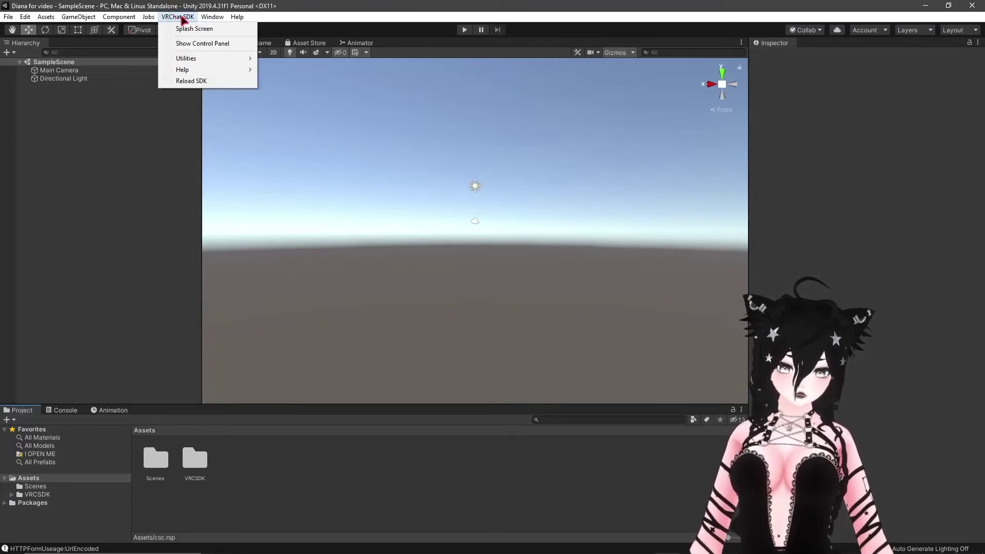
click(209, 43)
drag(395, 72, 489, 70)
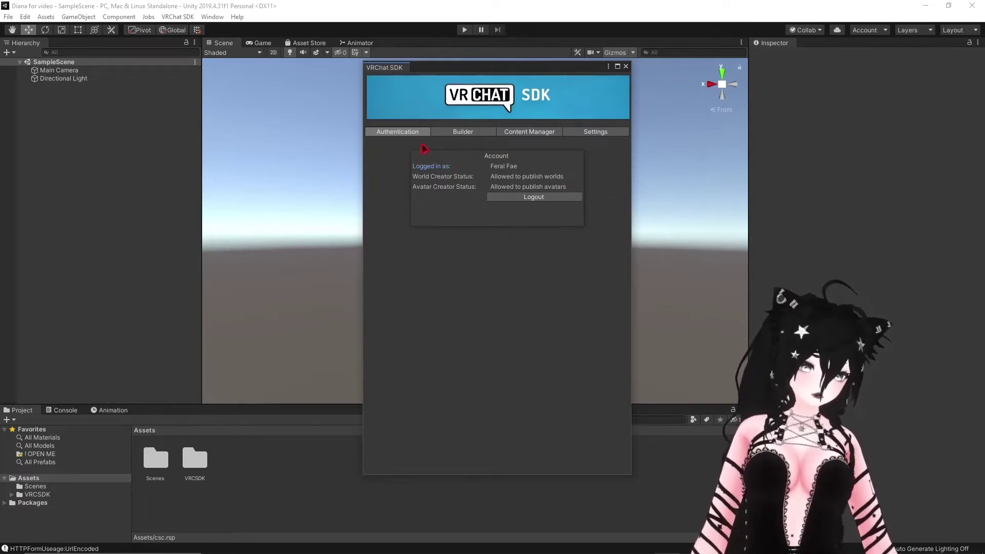
click(626, 66)
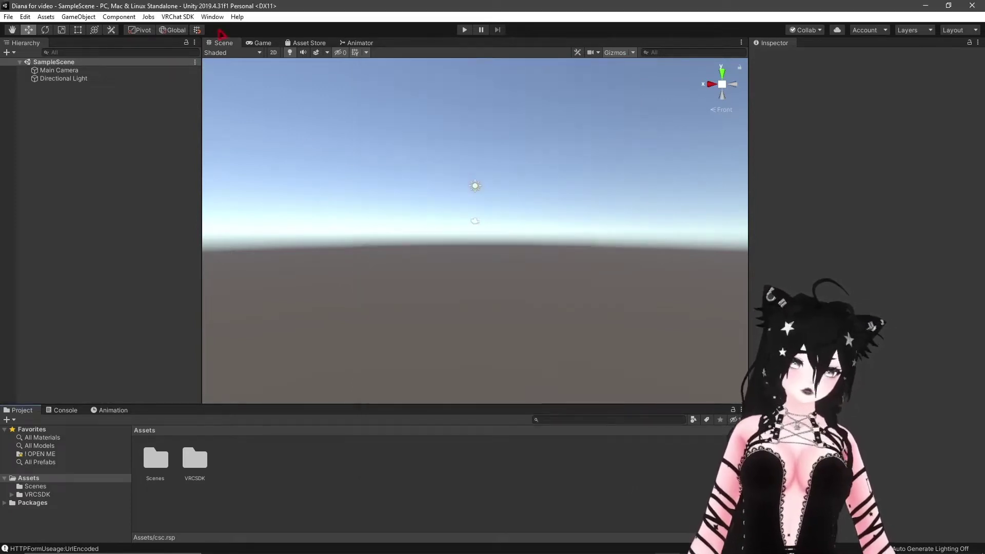
- Check the Builder tab's avatar-descriptor requirement, then bring up the Unity tutorial downloads folder
click(180, 18)
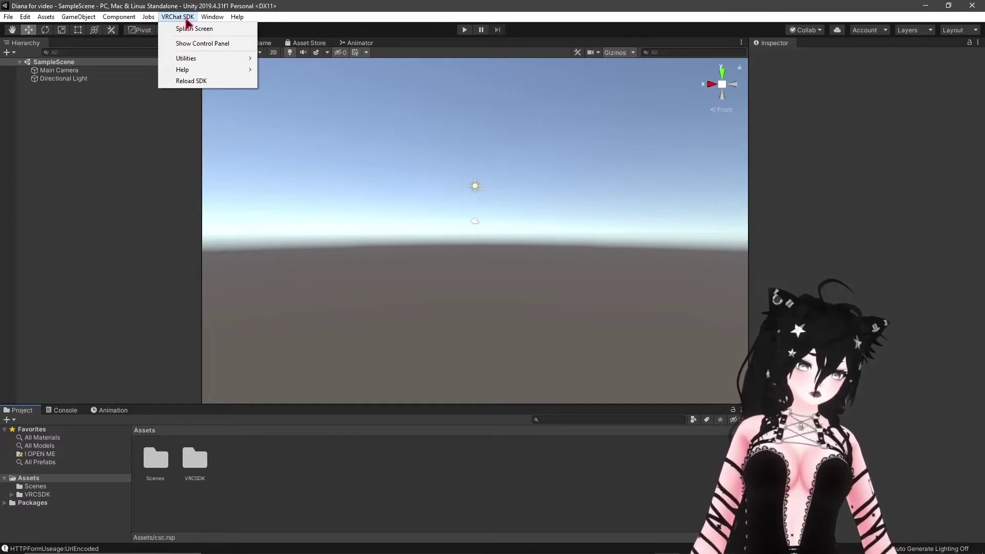
click(200, 44)
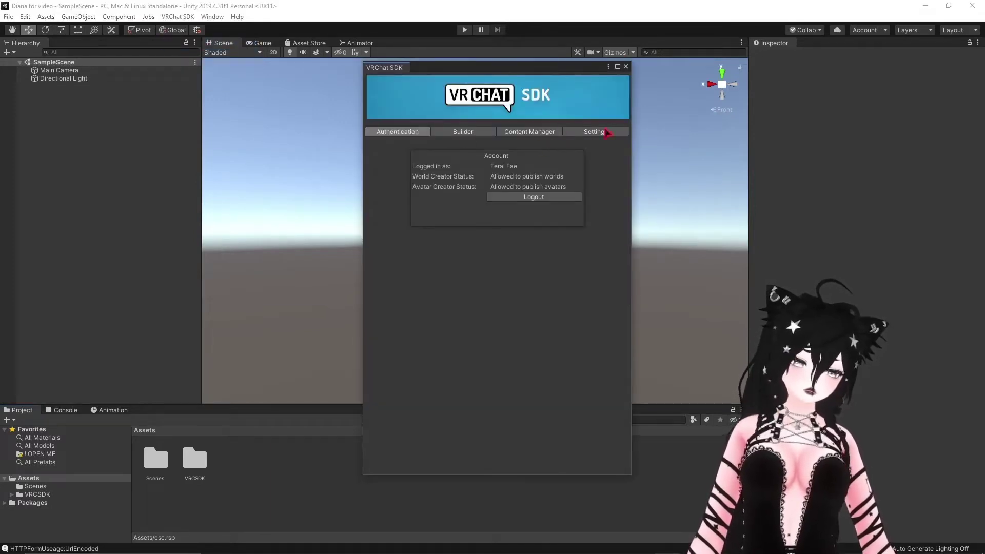
click(456, 133)
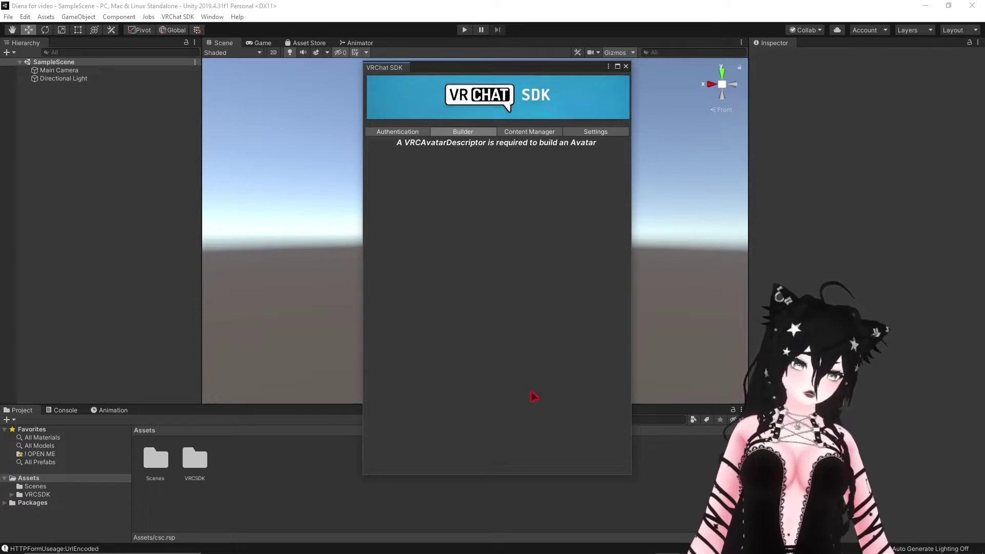
click(626, 67)
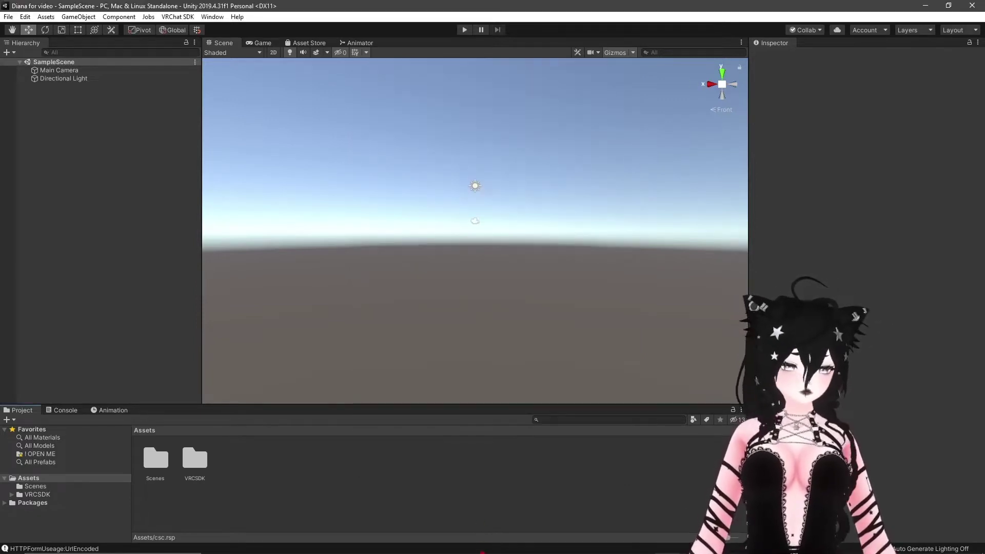
mouse_move(482, 549)
click(313, 545)
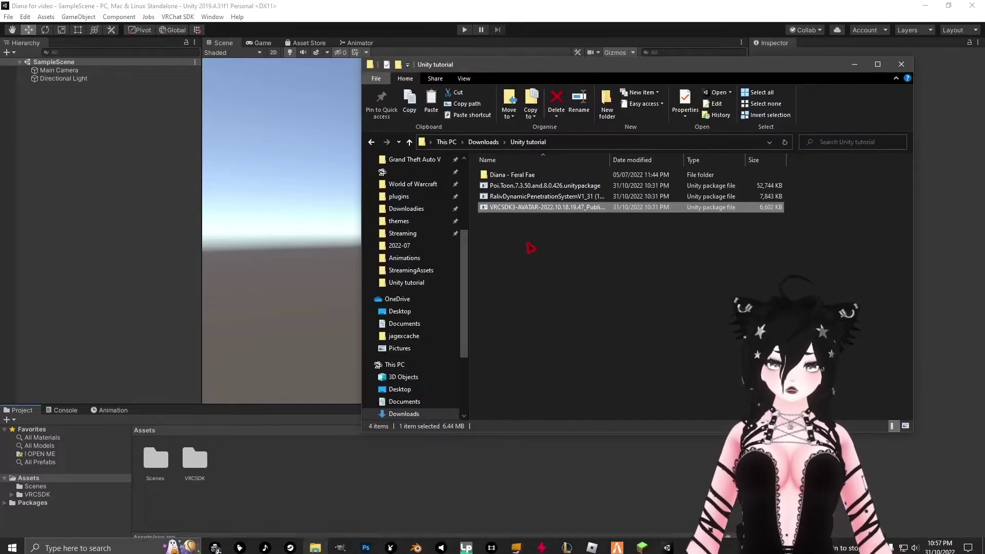
- Import the Poi.Toon unitypackage into the Unity project
click(510, 186)
double_click(512, 186)
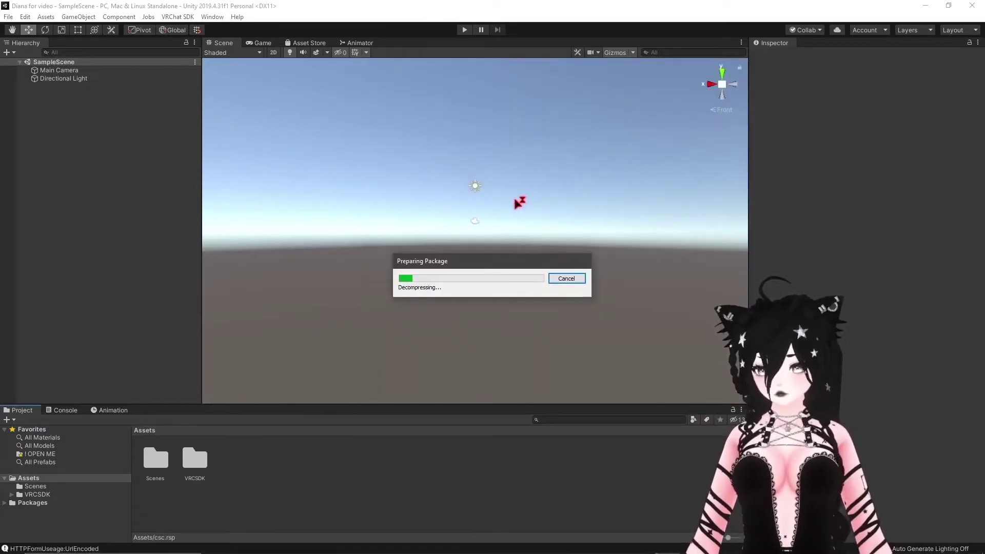
click(314, 544)
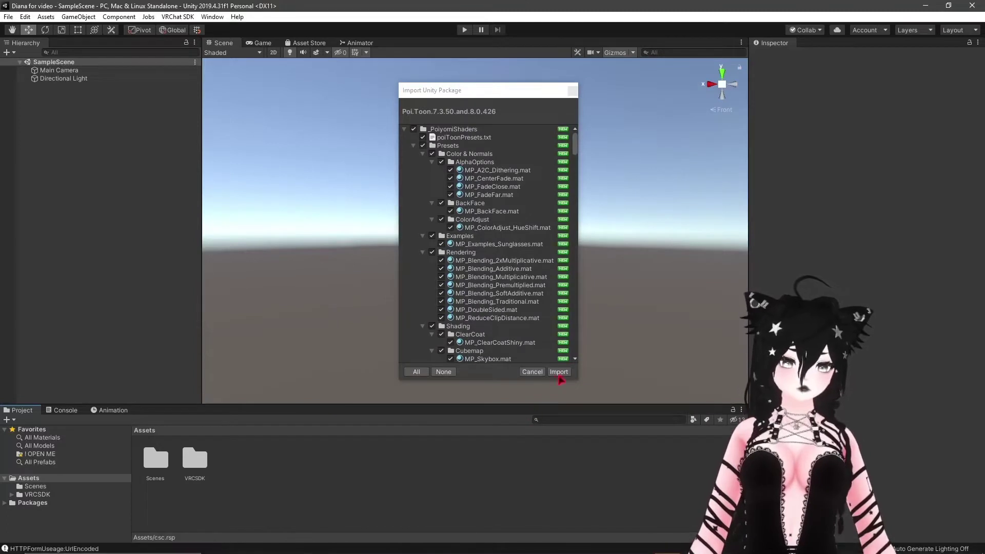
click(563, 377)
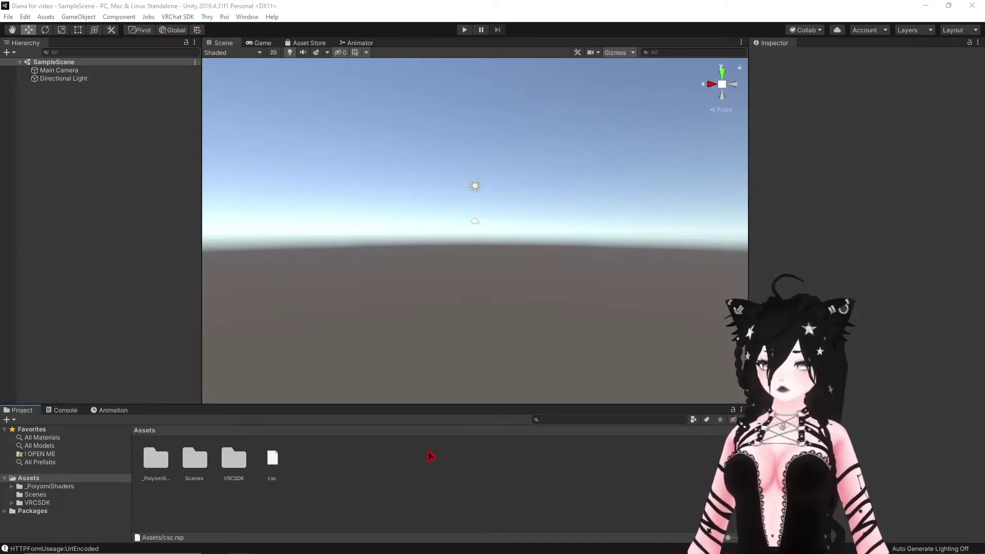
- Import the Raliv Dynamic Penetration System unitypackage into the Unity project
click(315, 543)
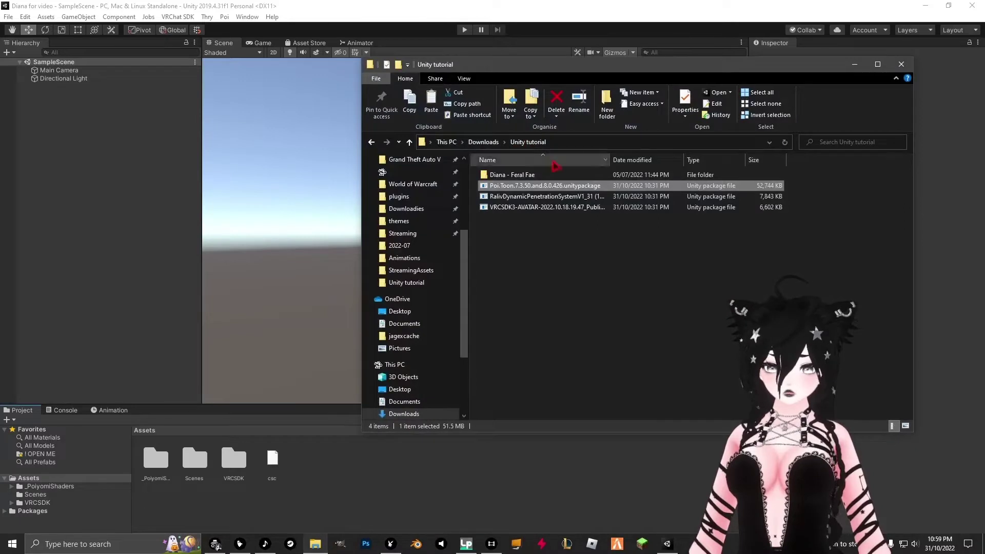
double_click(543, 197)
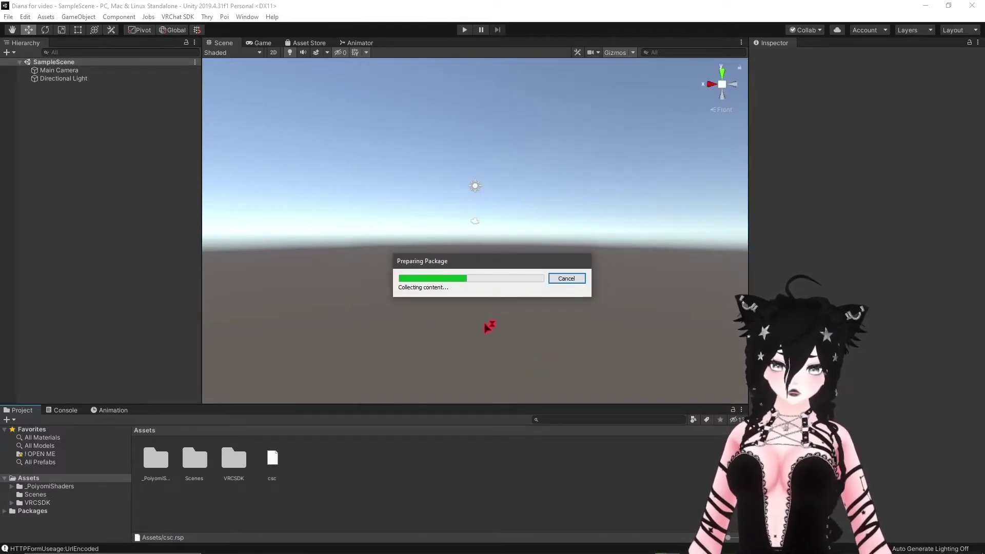
click(558, 373)
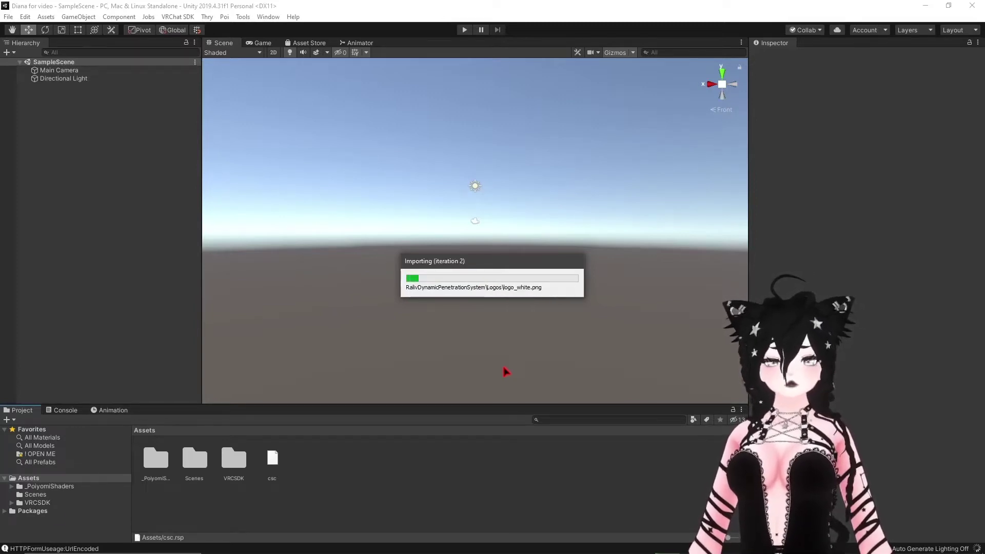
click(315, 550)
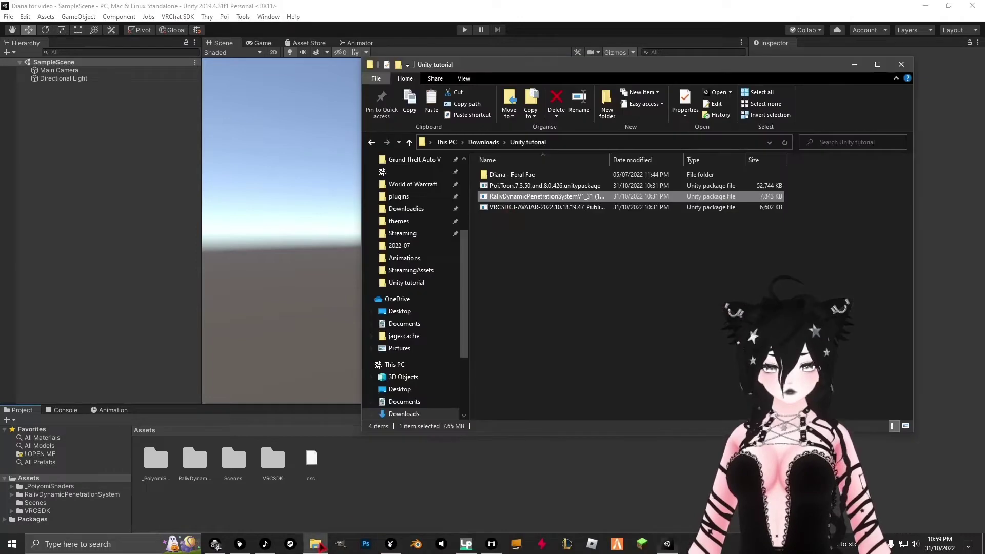
- Read the Diana READ ME FIRST import order: VRCSDK3, then Poiyomi Toon, then Diana
double_click(545, 177)
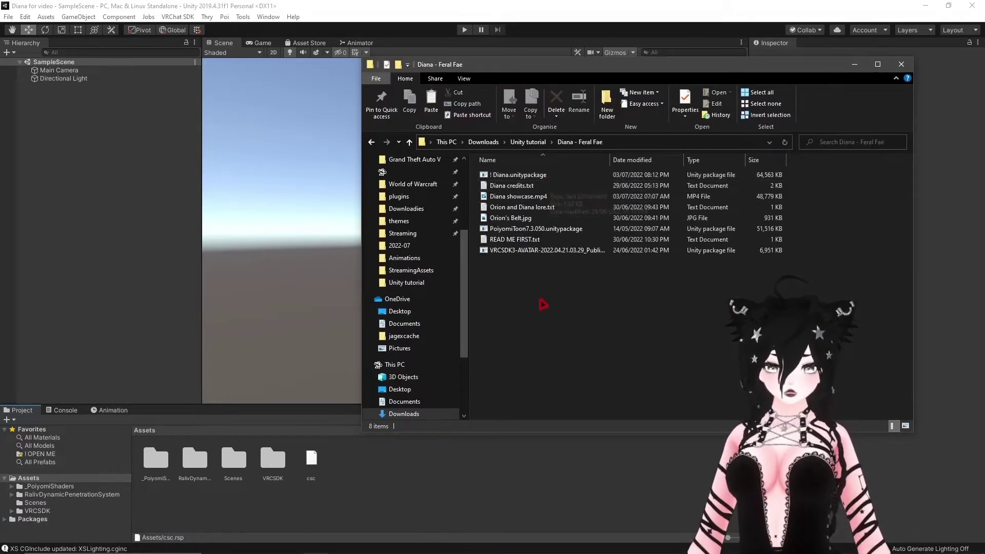
drag(610, 67, 535, 88)
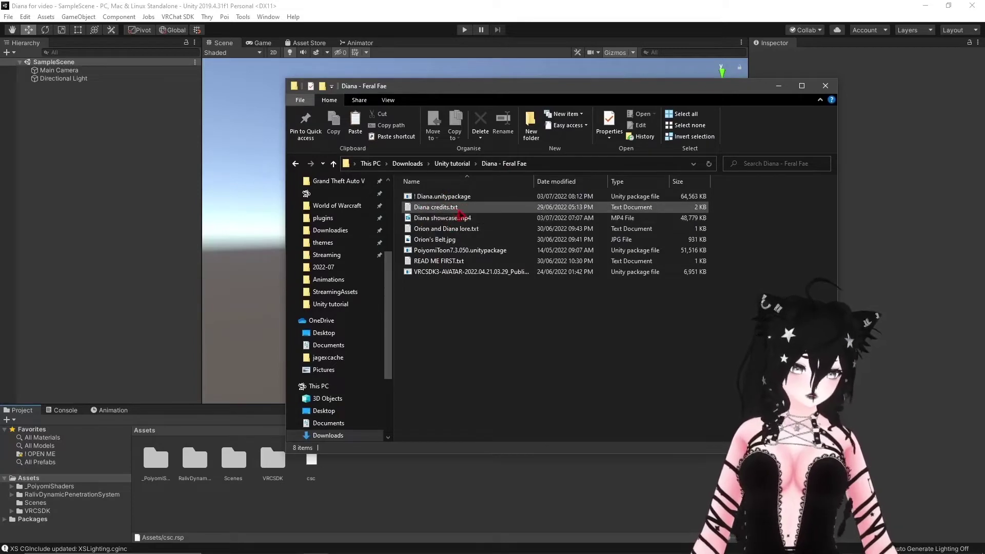
double_click(451, 261)
drag(217, 192, 102, 130)
click(216, 195)
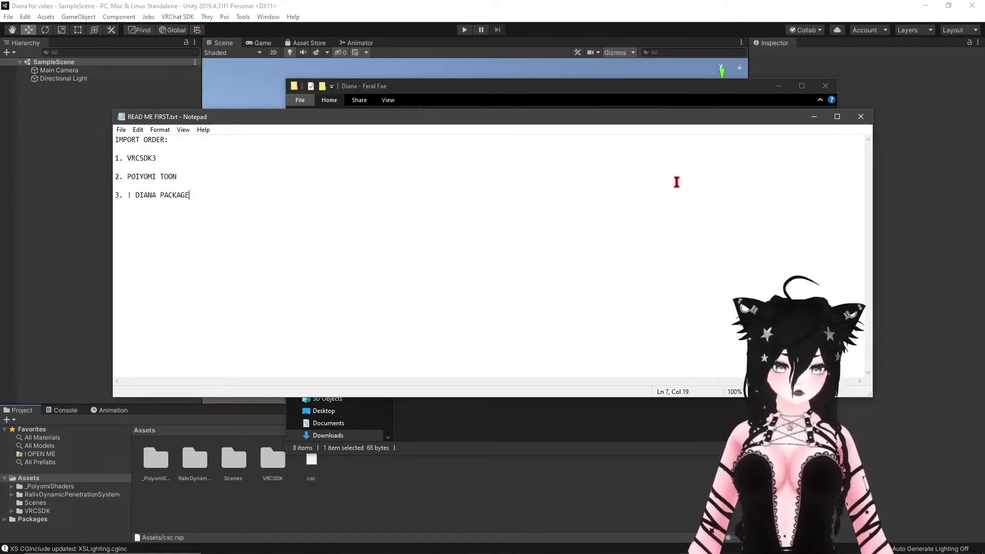
click(859, 118)
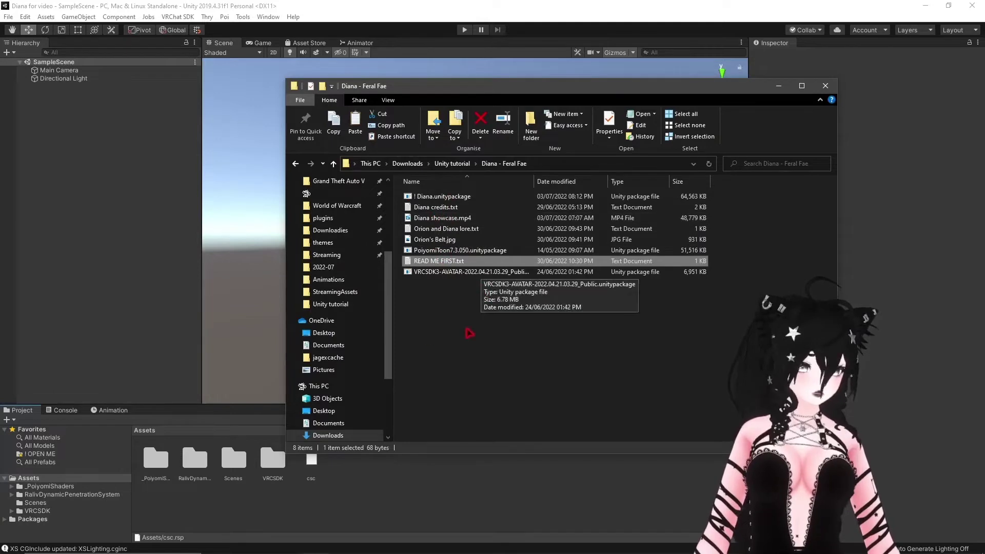
click(464, 303)
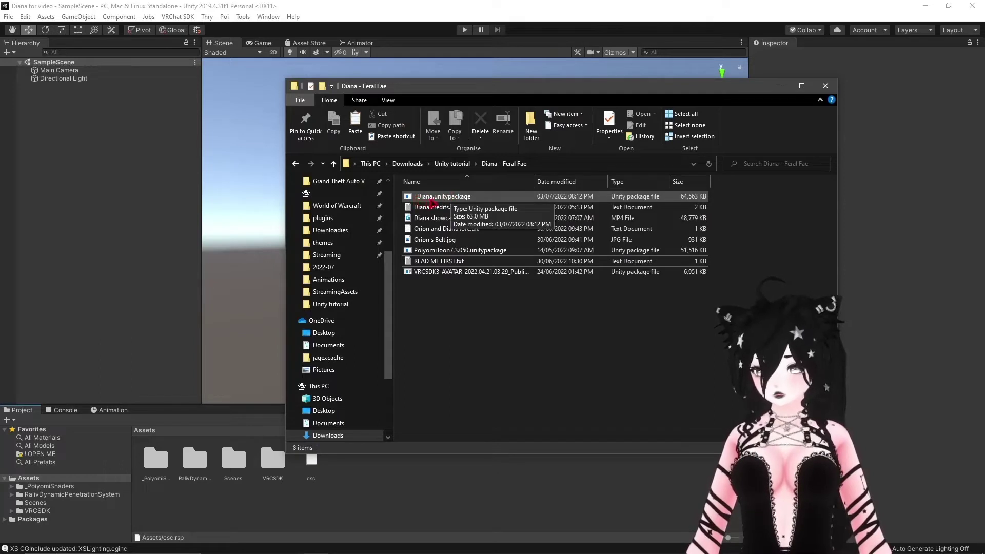
- Import the Diana package, then open the ! DIANA scene from the !OPEN ME folder
double_click(424, 202)
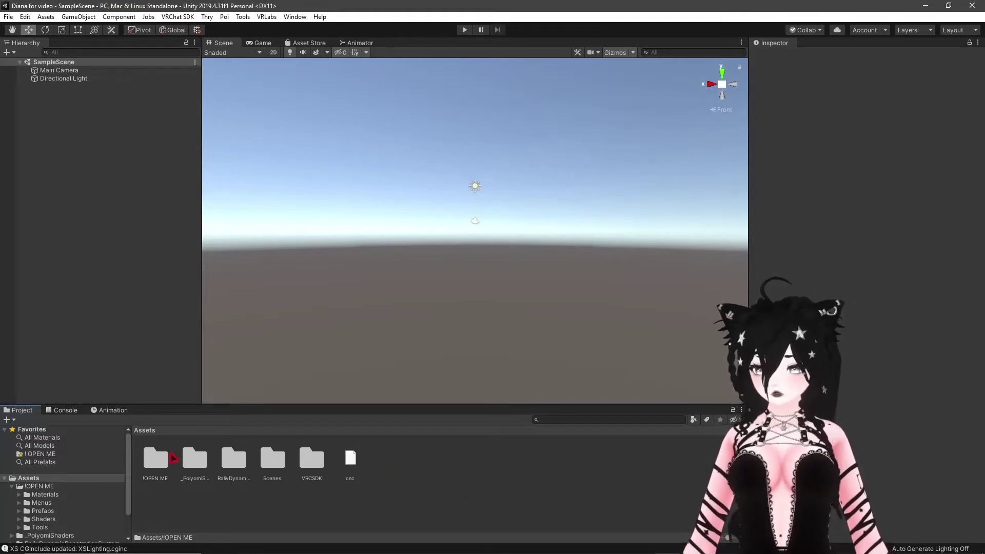
click(159, 455)
double_click(159, 456)
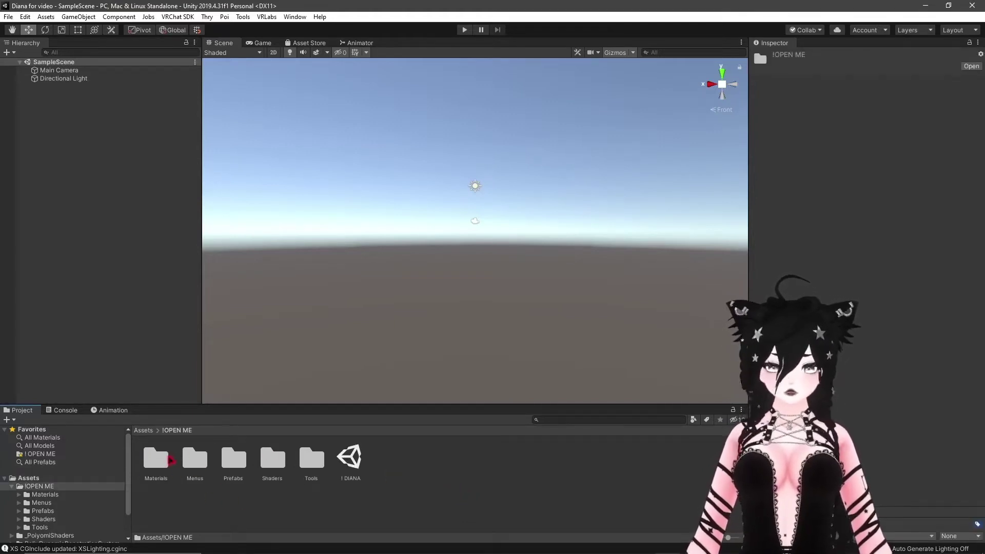
click(143, 430)
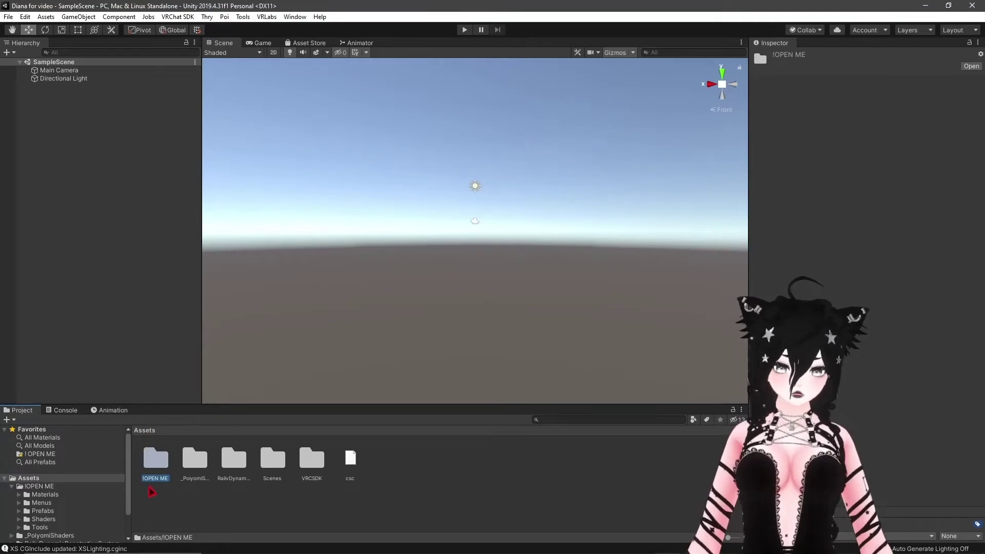
click(153, 490)
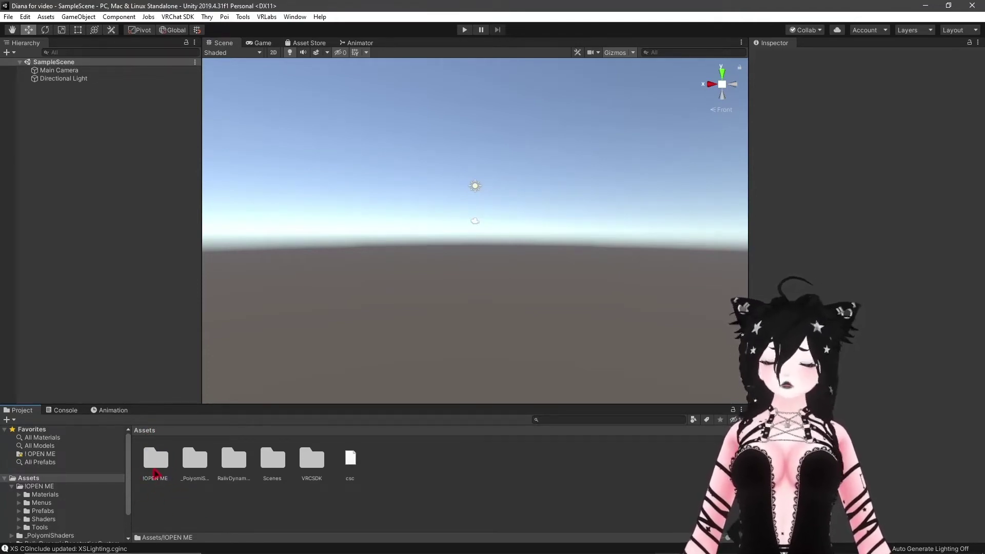
double_click(141, 471)
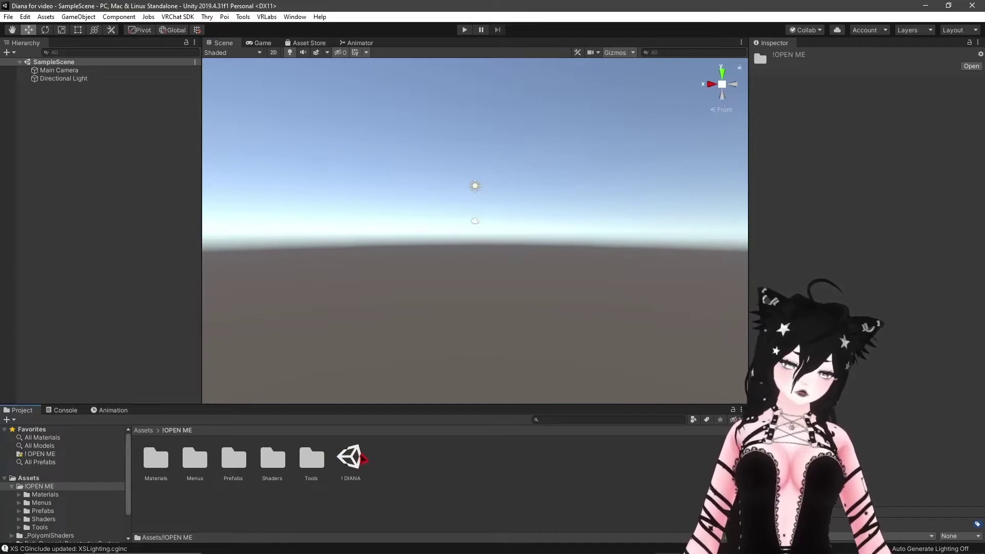
double_click(350, 463)
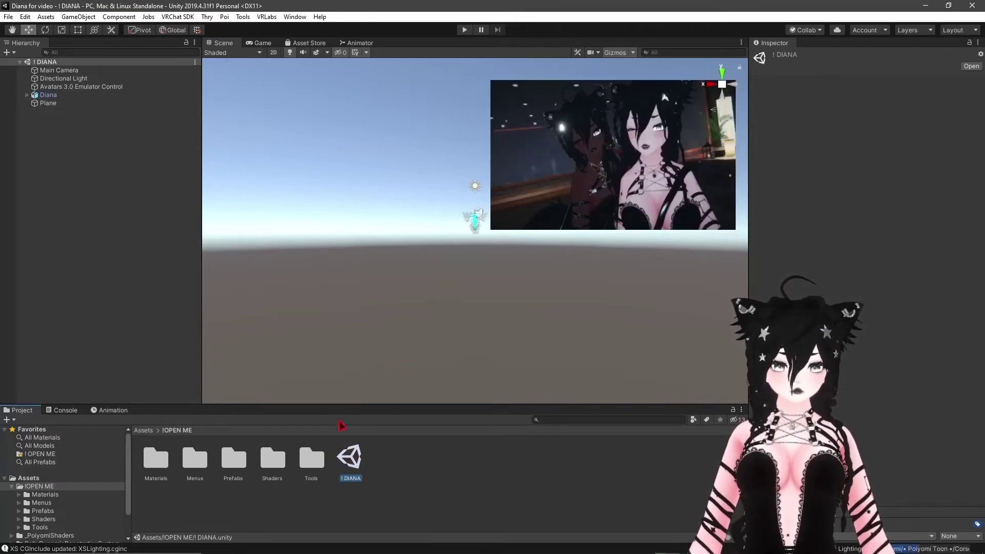
- Look inside the Prefabs folder, then return to the !OPEN ME folder
double_click(232, 468)
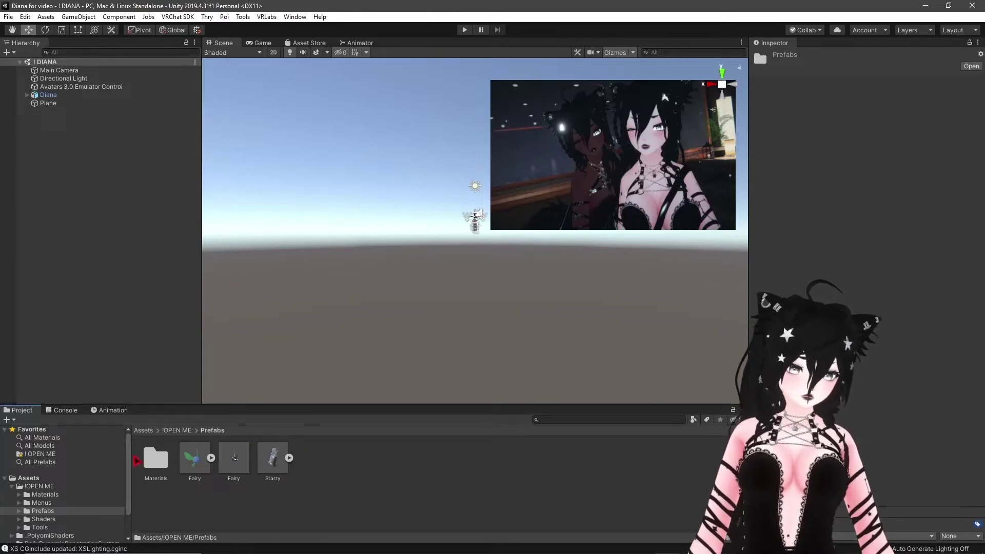
click(177, 431)
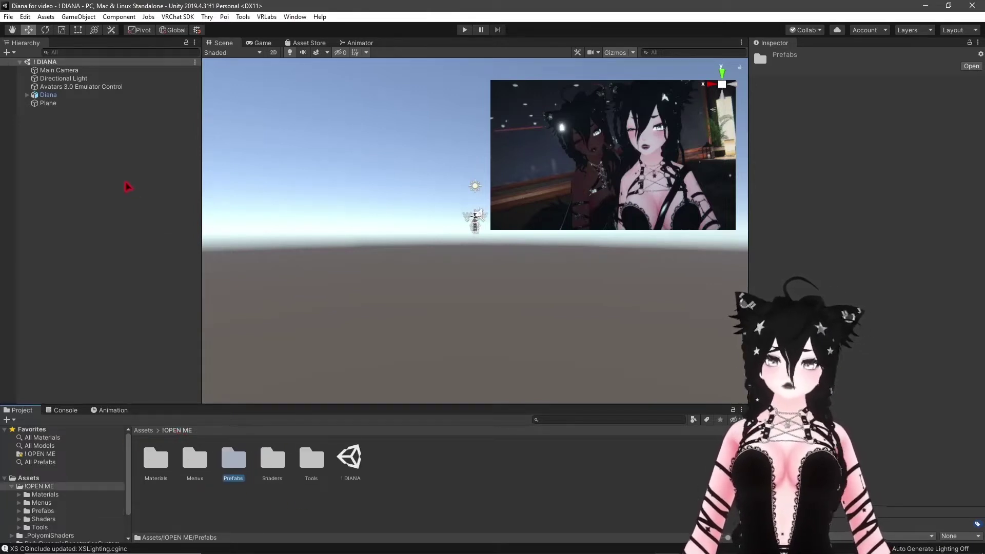
scroll(463, 224, up, 3)
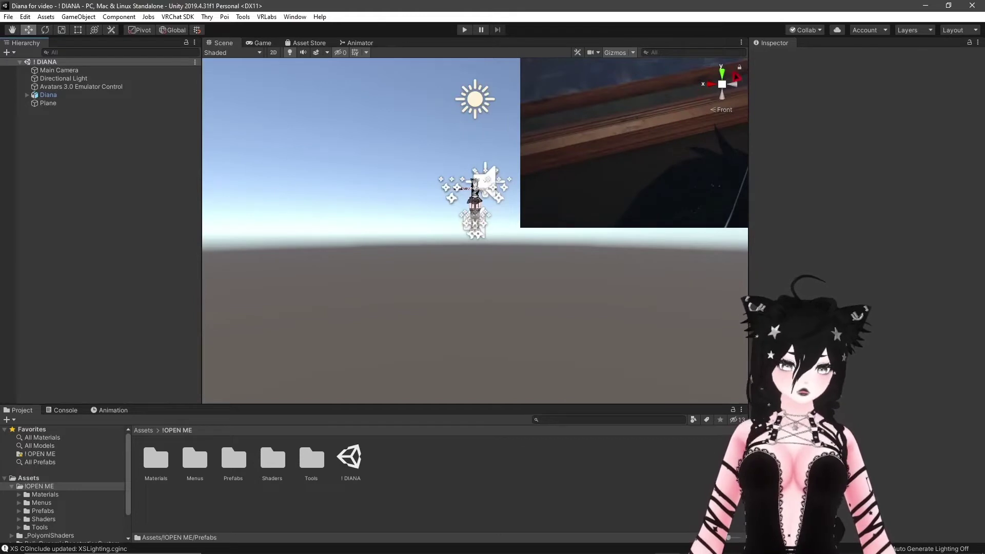
- Pan and zoom the Scene view, then snap to the front view to frame the avatar
key(q)
drag(445, 129, 509, 308)
scroll(528, 262, up, 5)
scroll(508, 308, down, 5)
scroll(558, 226, up, 5)
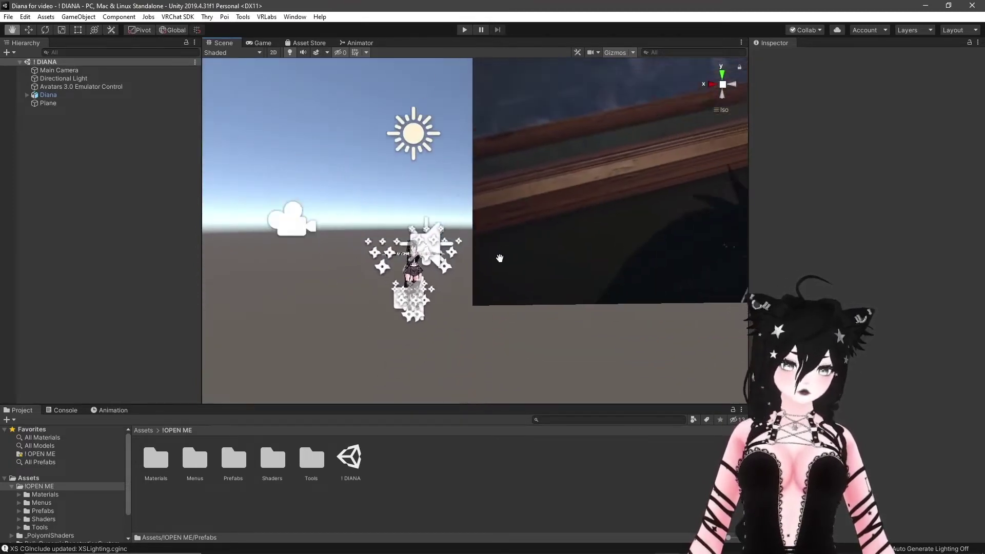
scroll(470, 203, down, 3)
drag(470, 203, 505, 238)
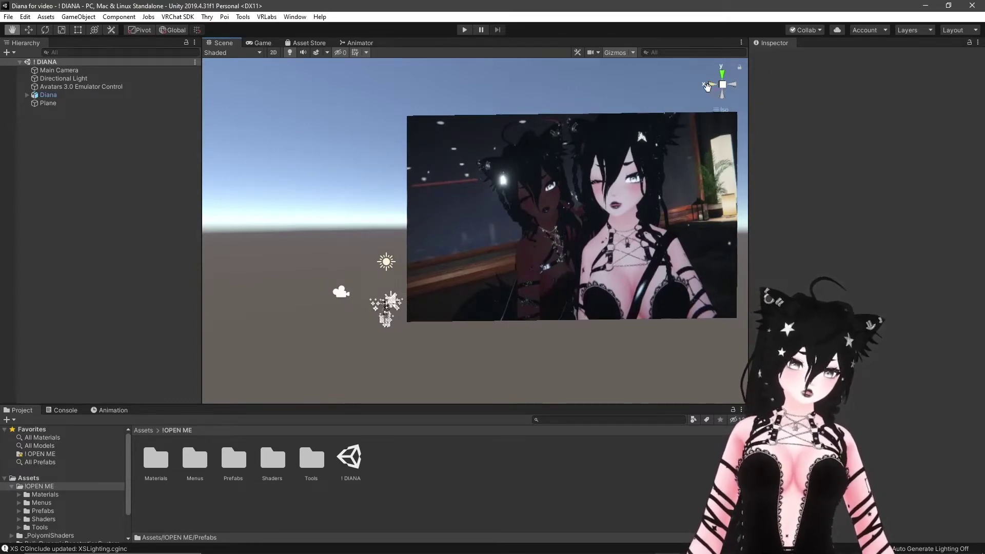
click(737, 85)
- Switch between move and hand tools and pan the Scene view over the avatar
scroll(513, 238, up, 6)
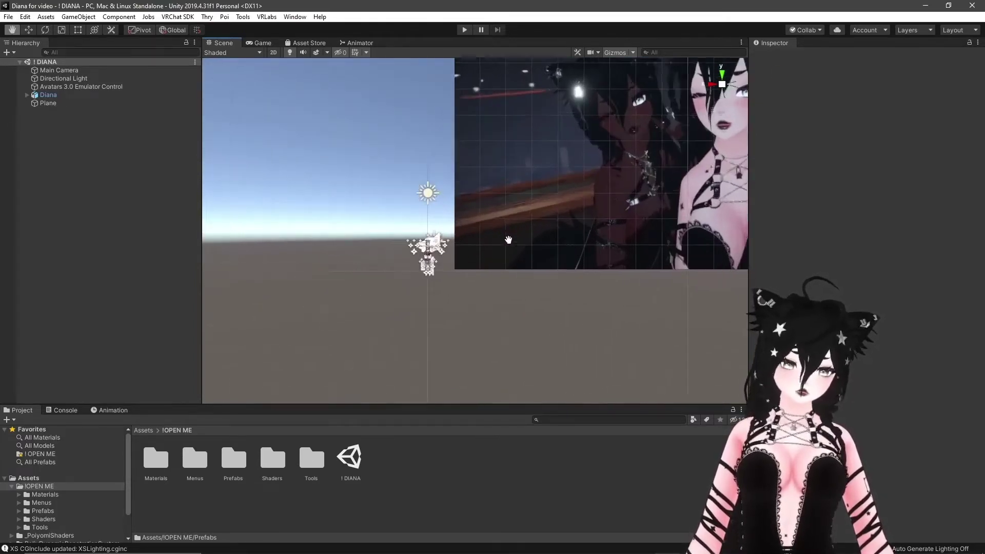
drag(479, 255, 523, 231)
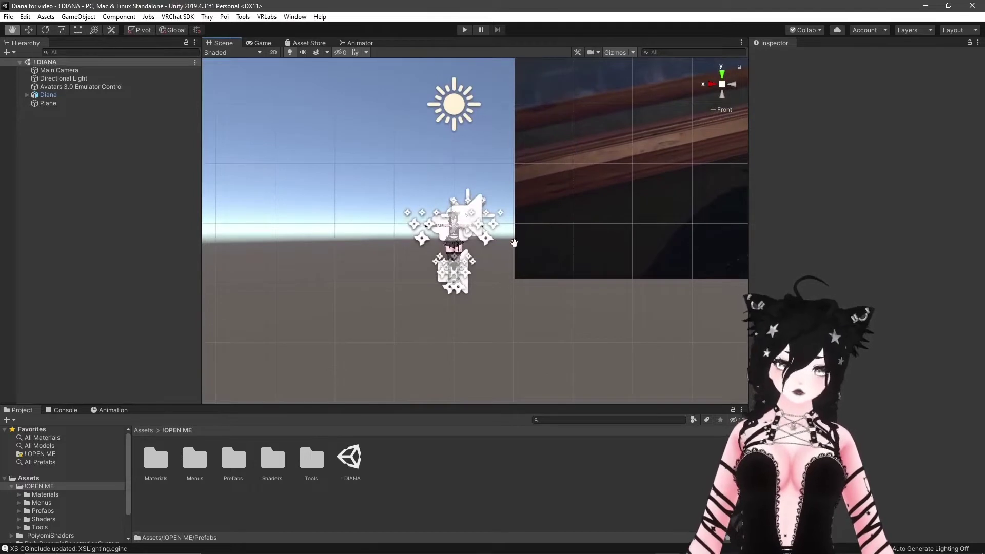
click(100, 203)
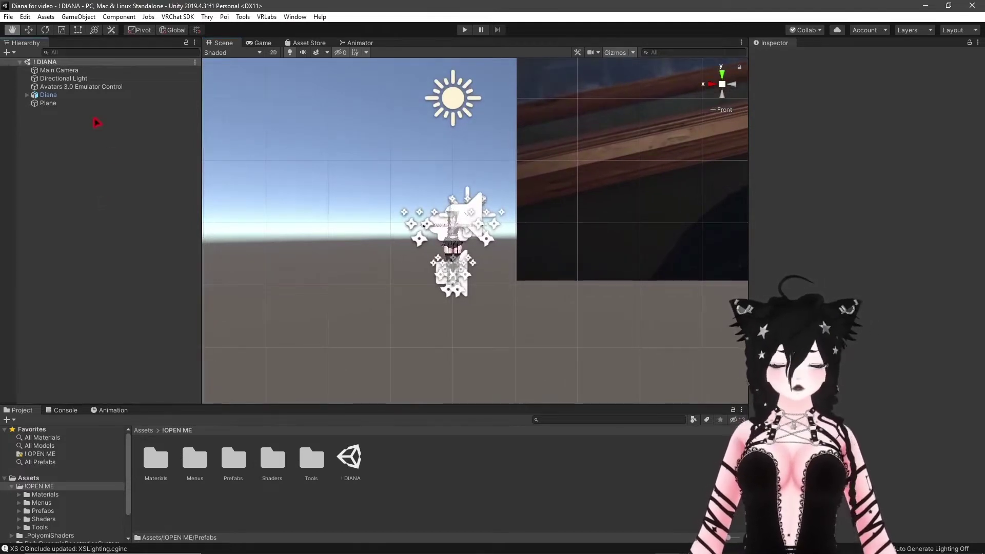
click(28, 29)
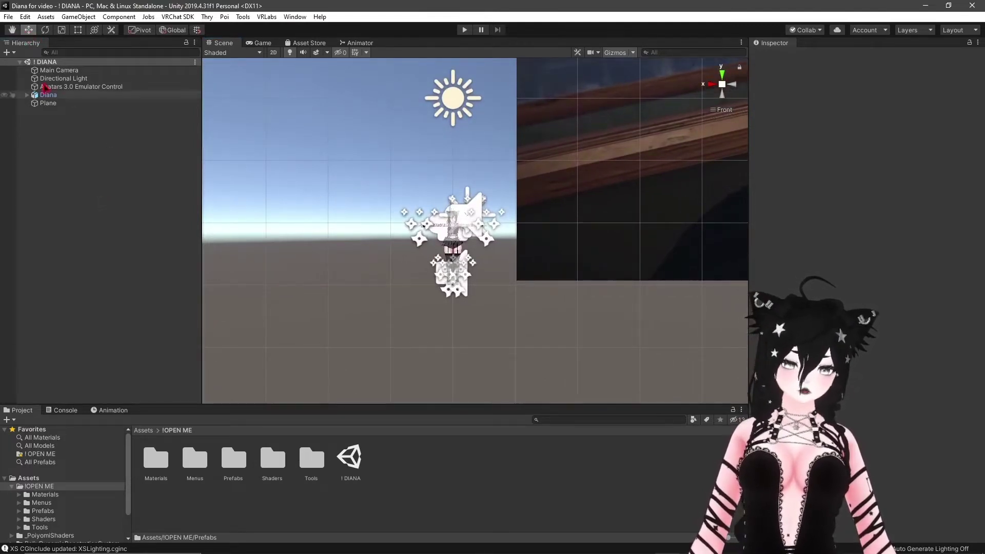
click(12, 30)
drag(429, 211, 469, 257)
scroll(475, 277, down, 3)
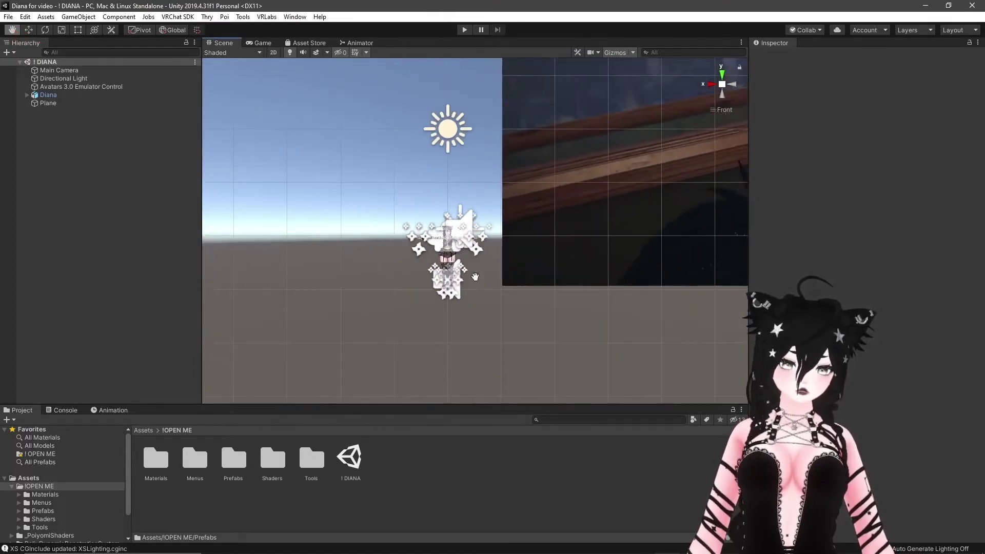
- Try left, perspective and orthographic views, then select Diana to show its VRC Avatar Descriptor
click(711, 86)
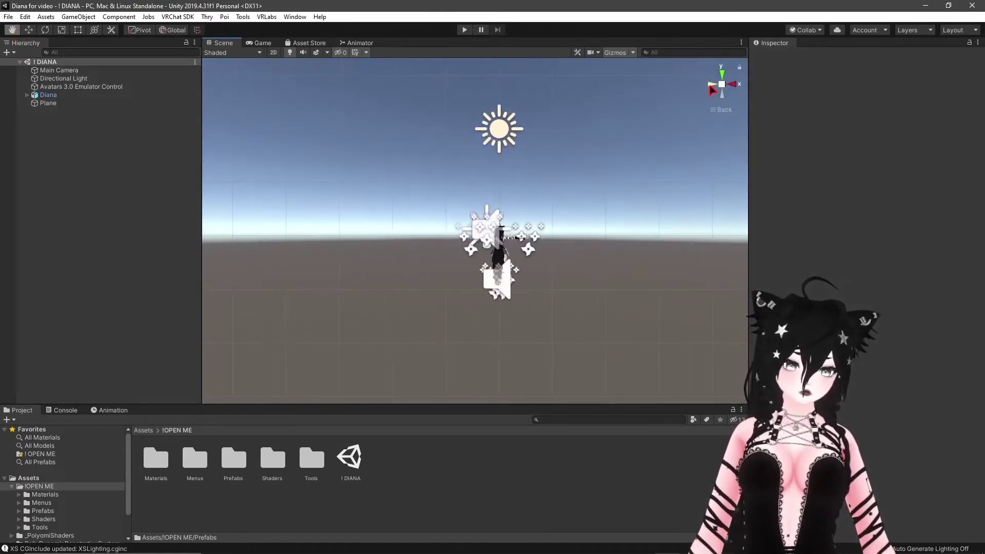
click(732, 85)
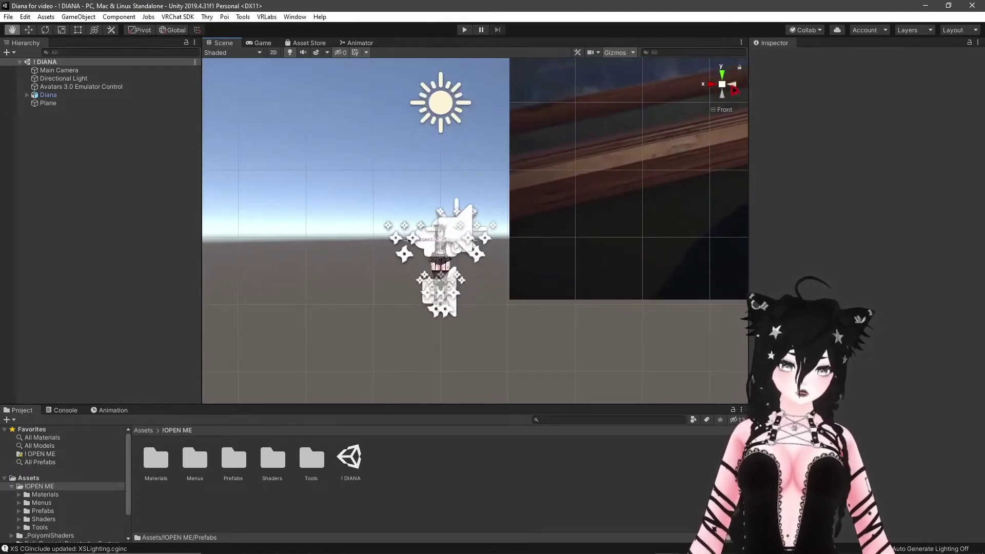
click(722, 85)
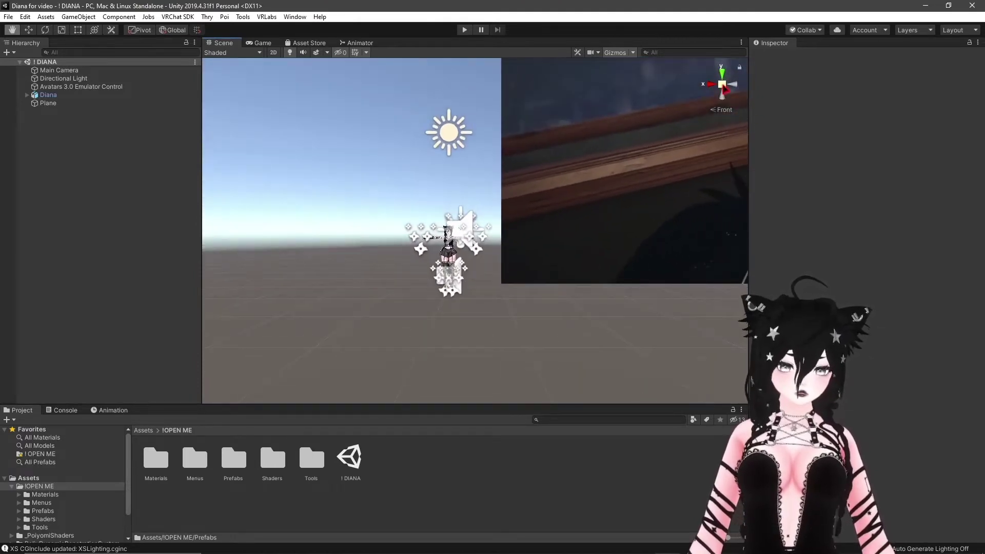
click(722, 86)
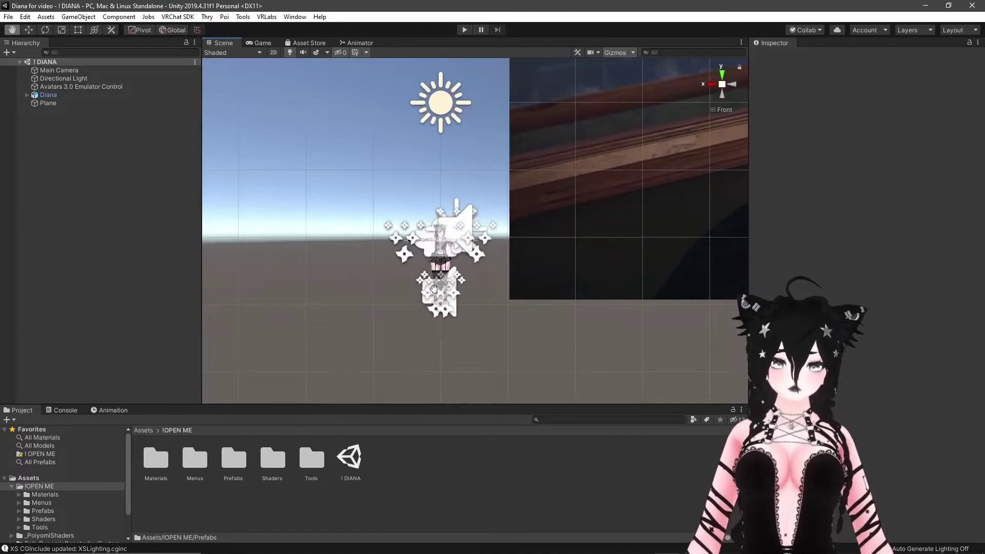
scroll(433, 289, up, 3)
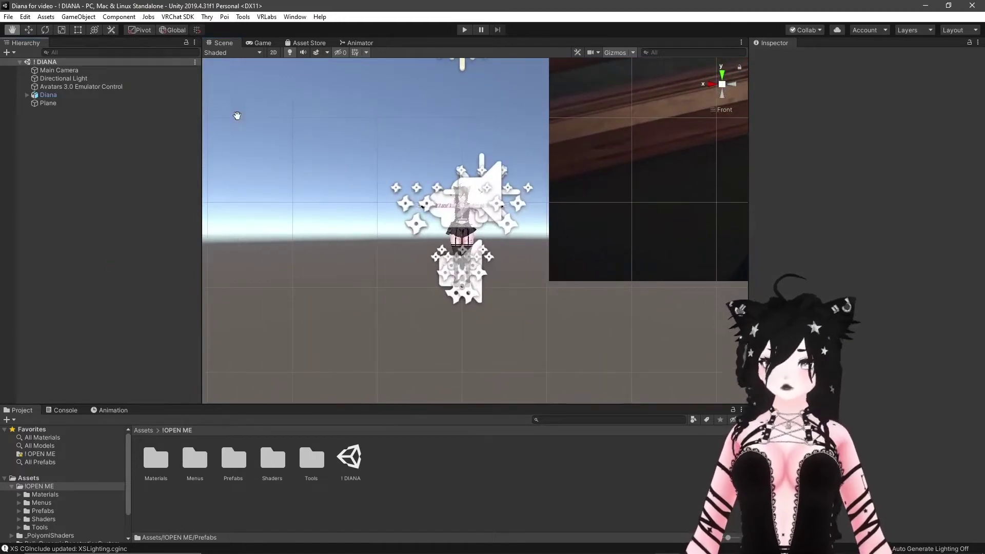
click(70, 95)
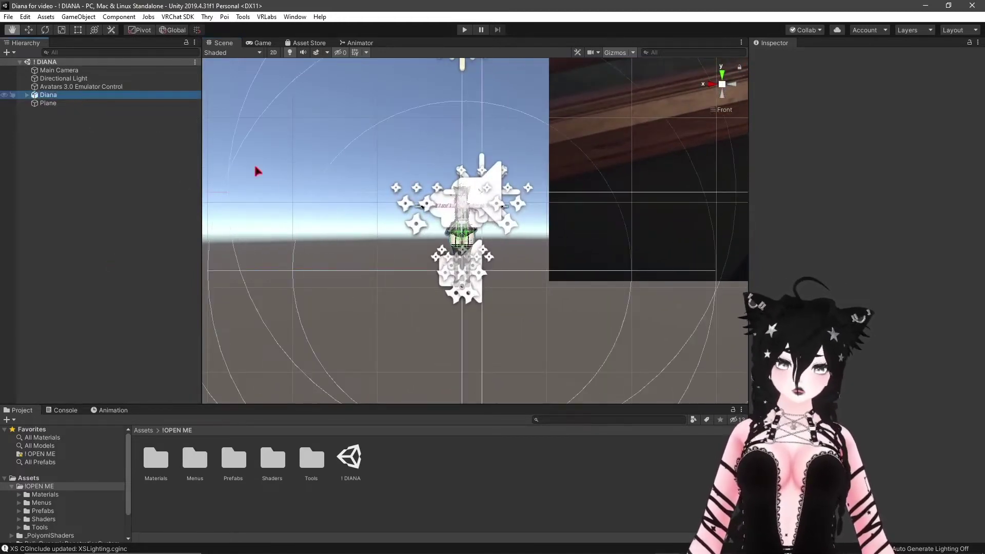
scroll(900, 313, down, 5)
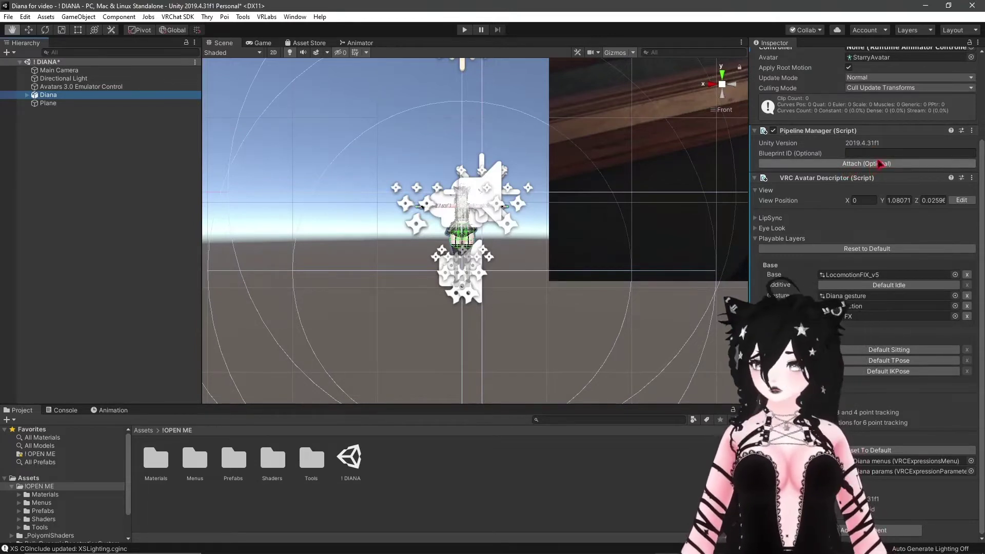
- Delete Avatars 3.0 Emulator Control, then check Diana's VRC Avatar Descriptor playable layers
right_click(89, 86)
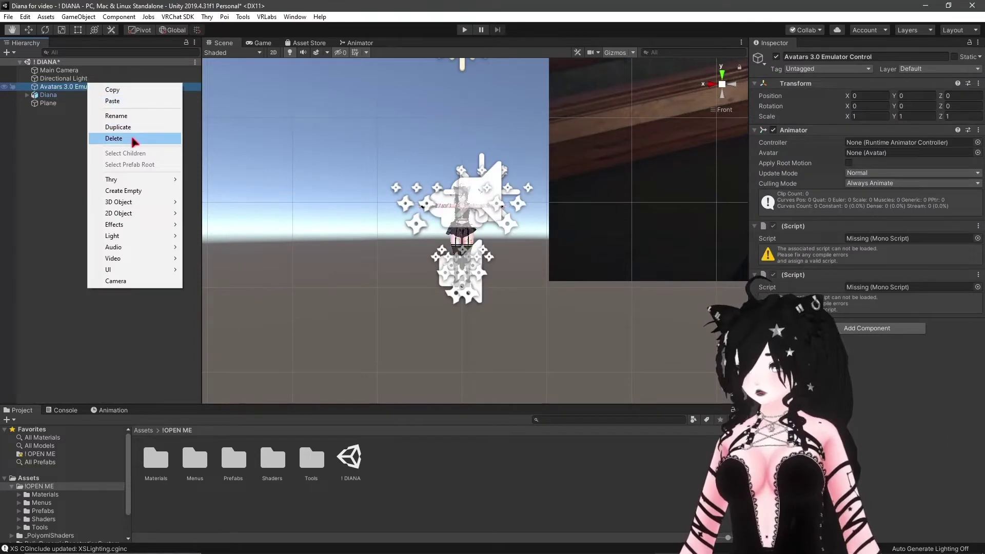
click(114, 139)
click(52, 86)
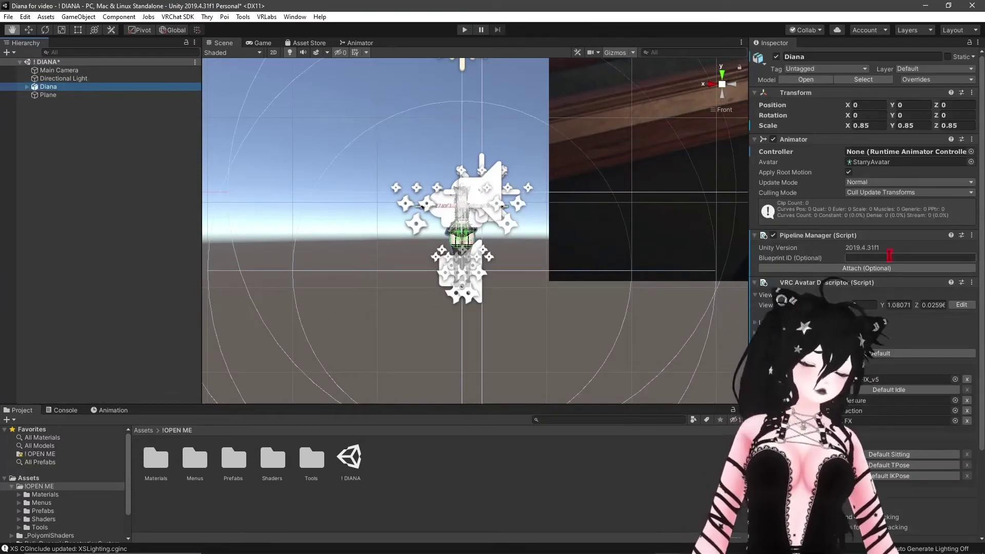
scroll(889, 255, down, 3)
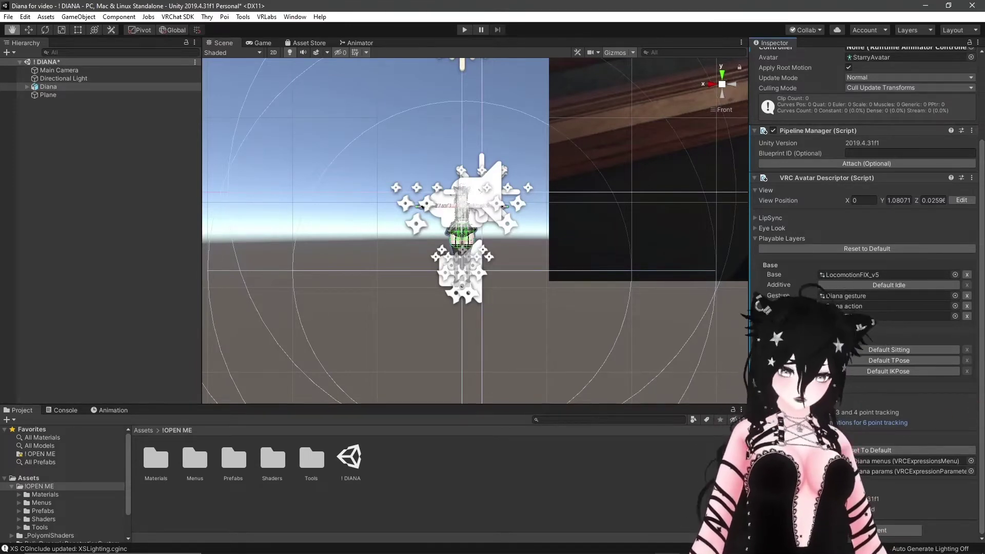
scroll(872, 154, up, 5)
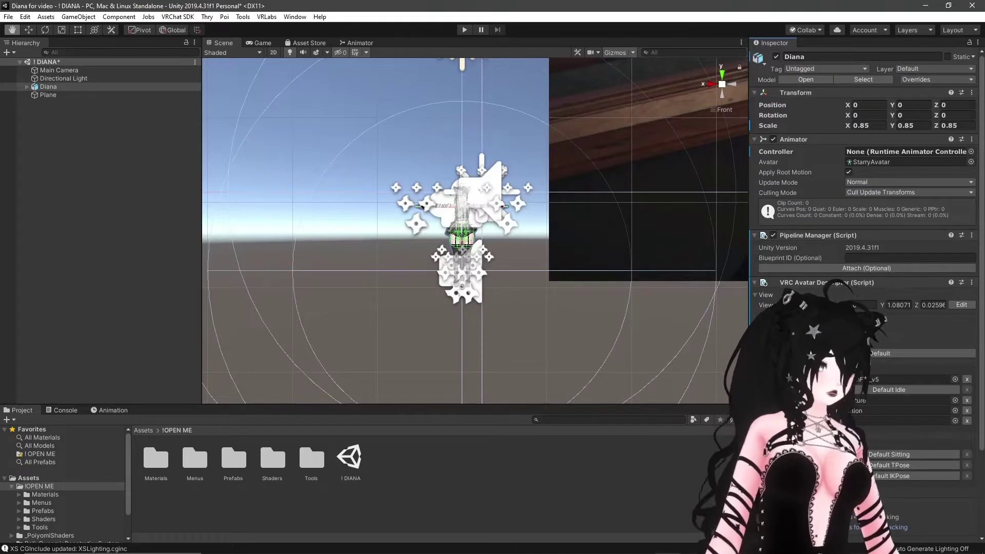
scroll(553, 228, up, 3)
scroll(480, 215, up, 6)
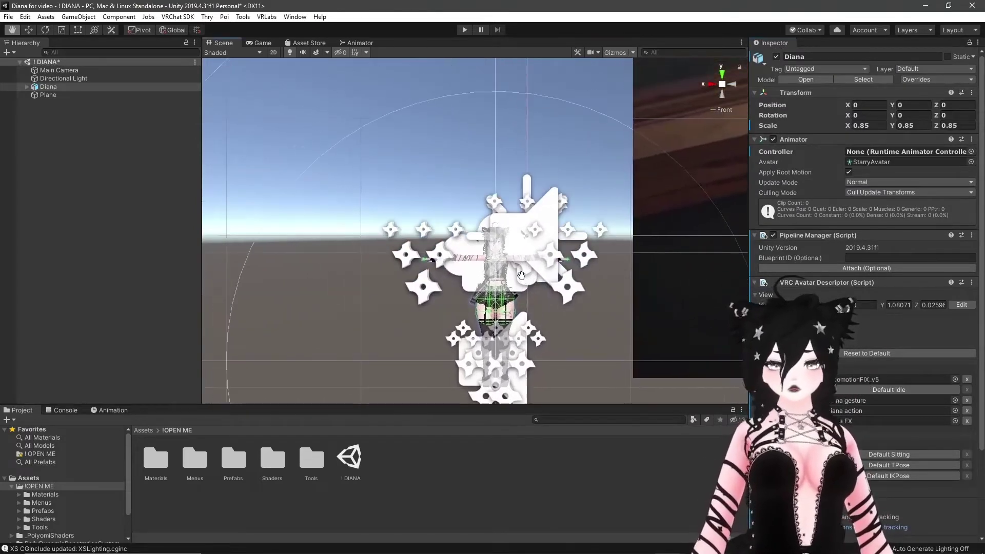